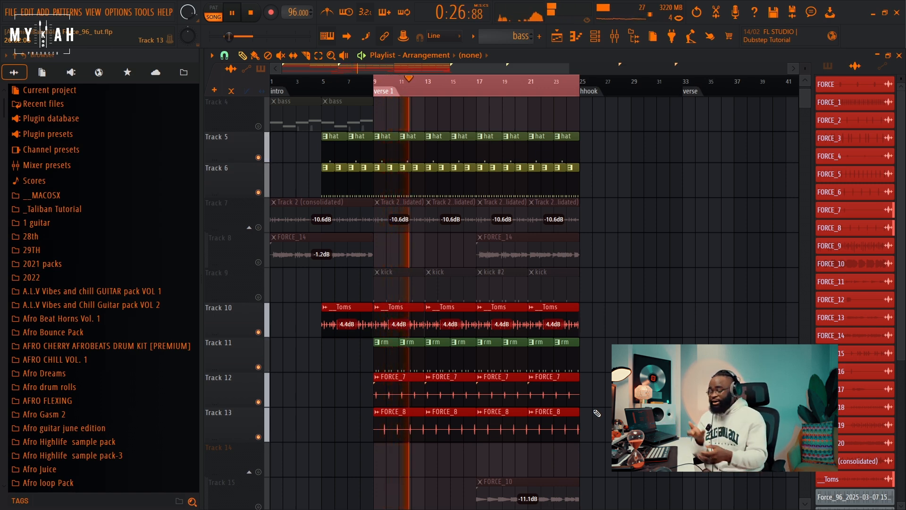
Stop playback and render the Master mixer track for the verse 1 song selection as an audio clip.
scroll(556, 307, up, 3)
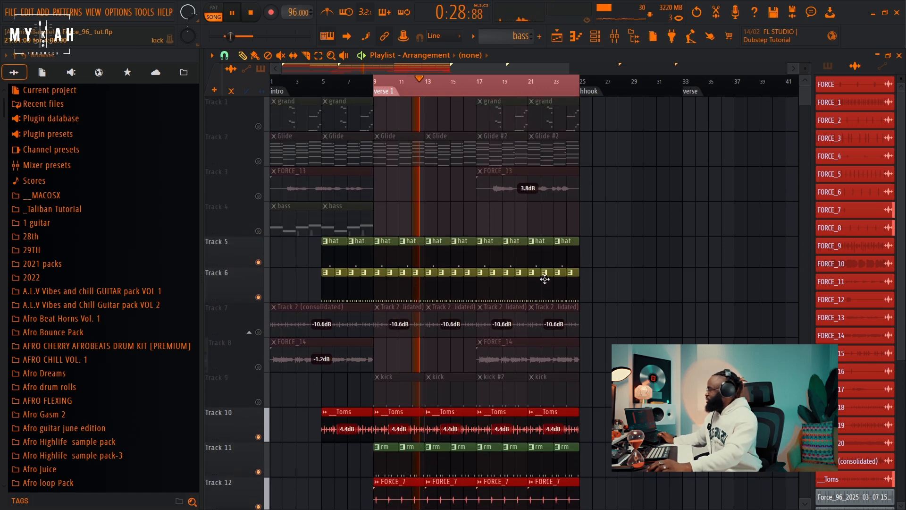
key(space)
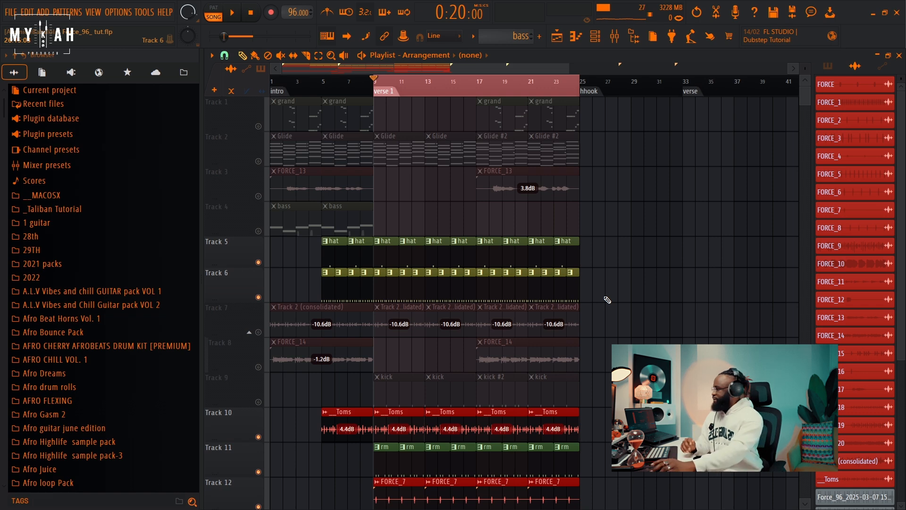
click(615, 35)
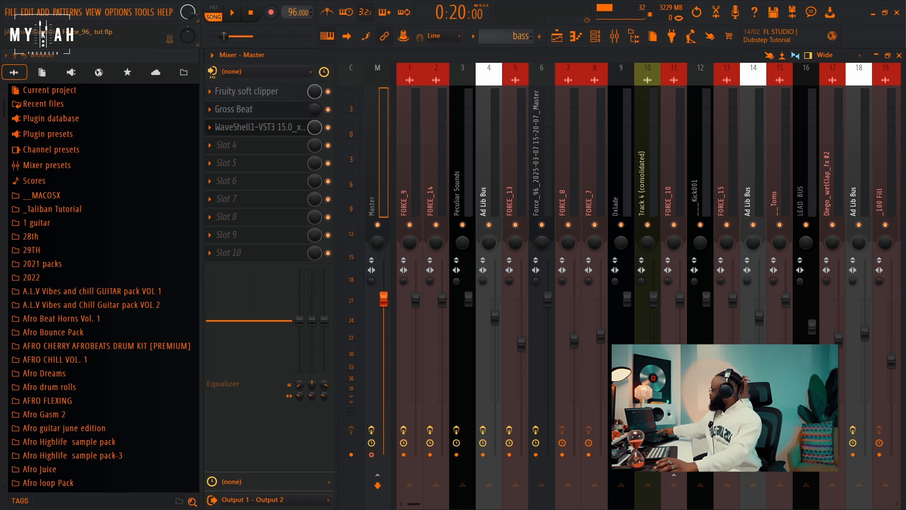
key(alt+r)
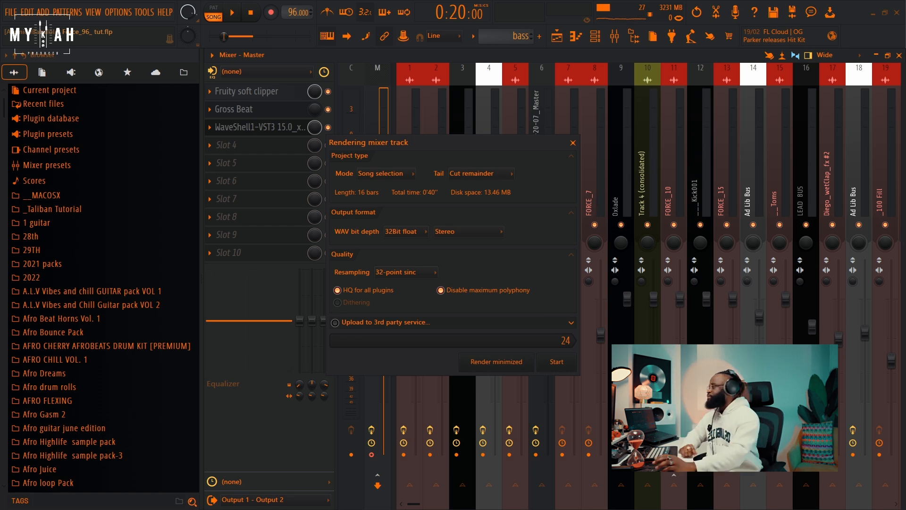
click(557, 362)
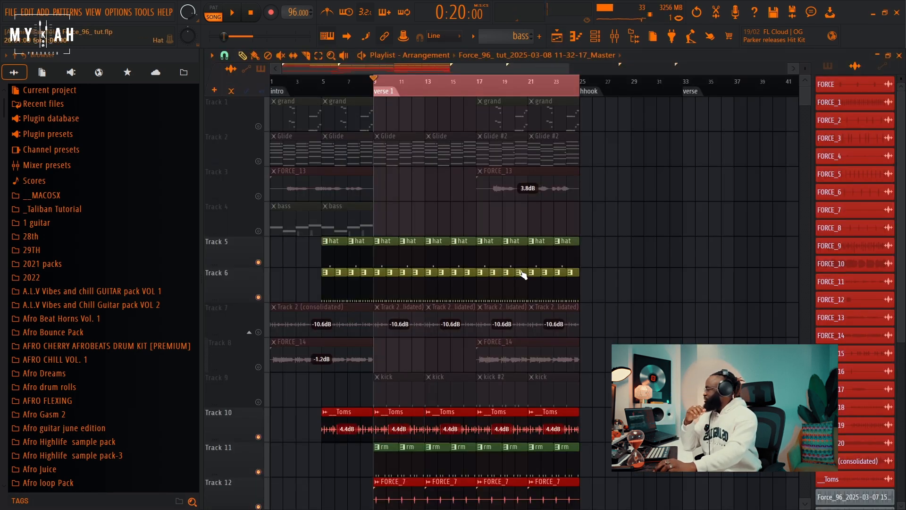
Solo playlist Track 14, which holds the rendered Master clip, and play it back.
scroll(525, 266, down, 5)
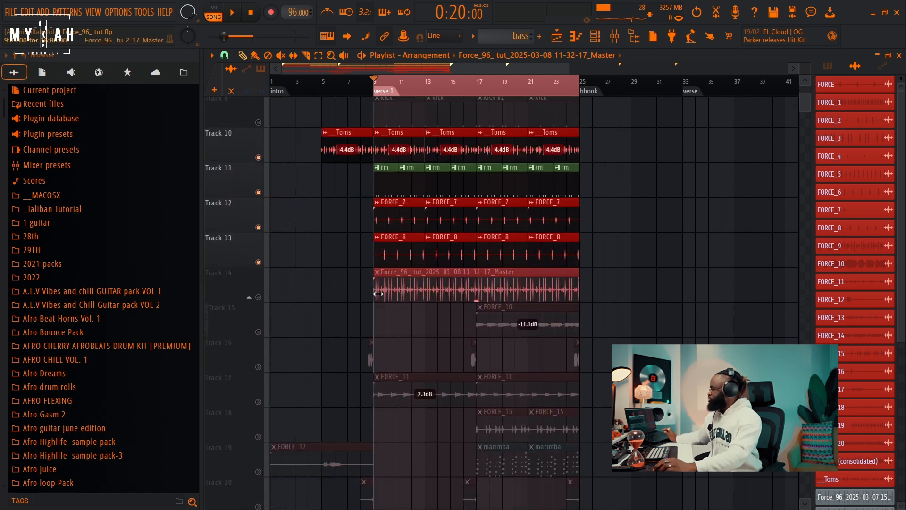
ctrl+click(258, 297)
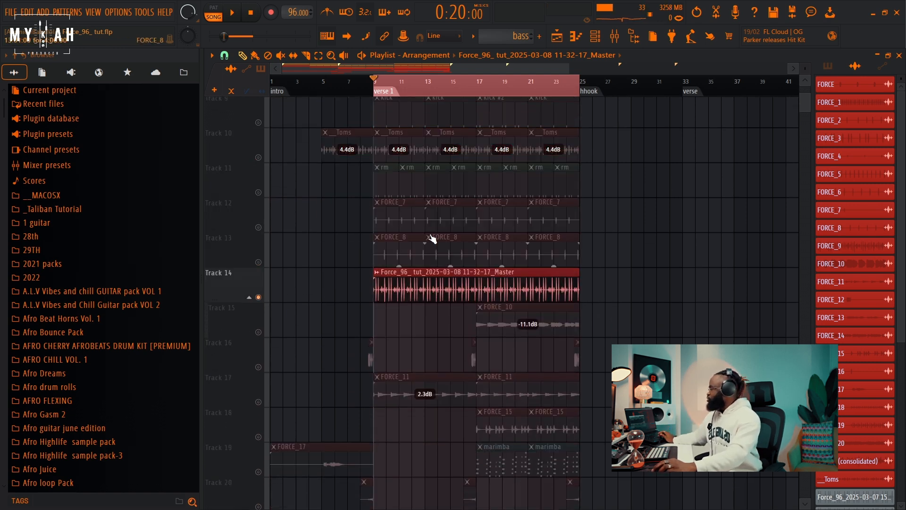
scroll(450, 96, up, 2)
key(space)
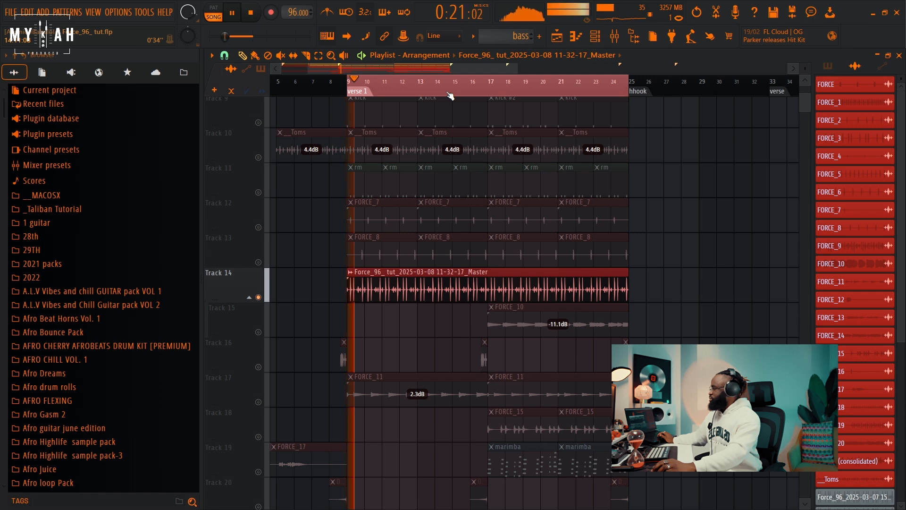
scroll(451, 95, up, 1)
Set the playlist snap to Bar and stop playback.
click(224, 55)
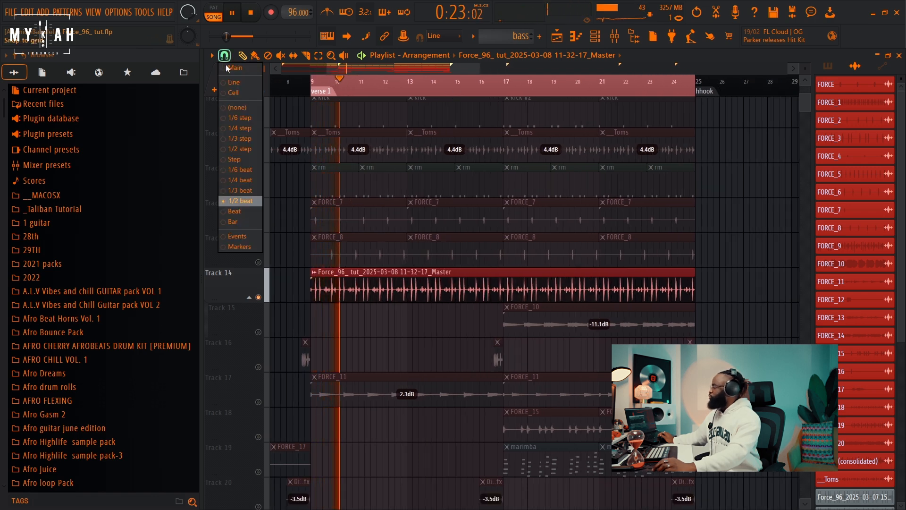
click(234, 221)
key(space)
Route the rendered Master clip to free mixer track 25 and load Murda Melodies_2 in its first effect slot.
double_click(455, 286)
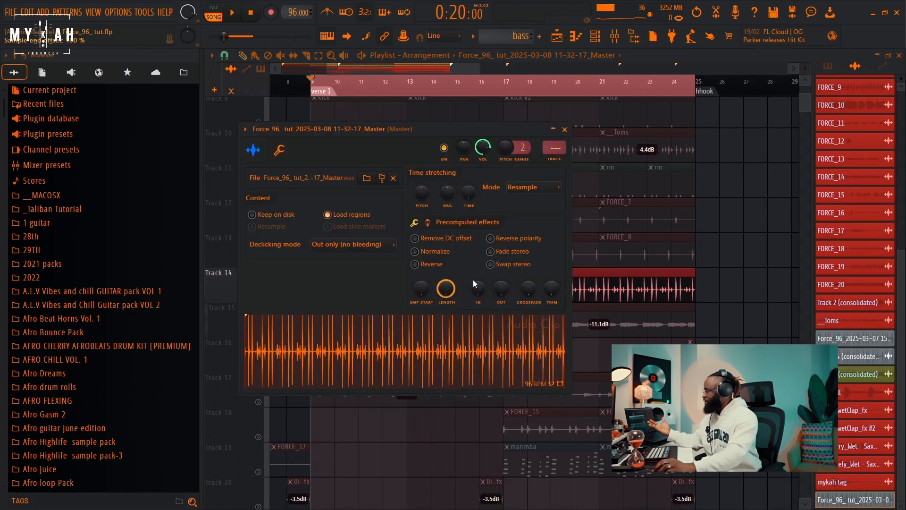
click(555, 159)
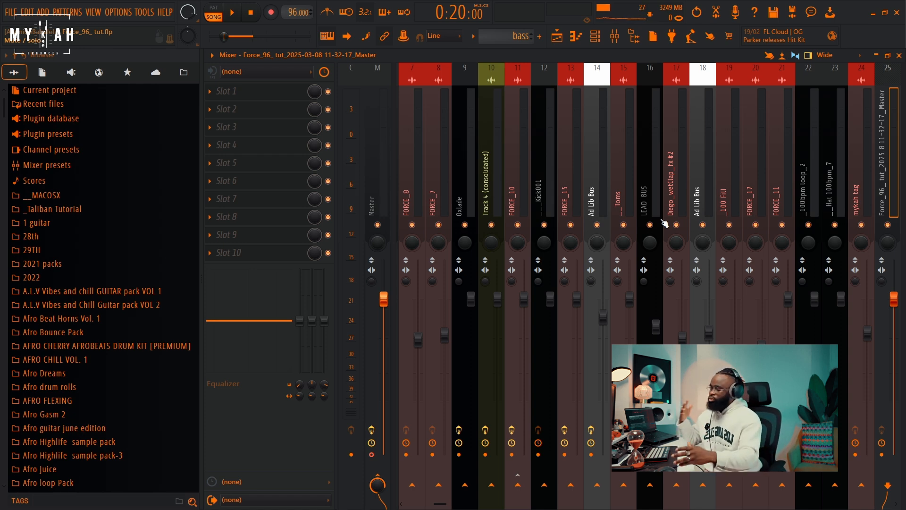
click(252, 96)
click(510, 389)
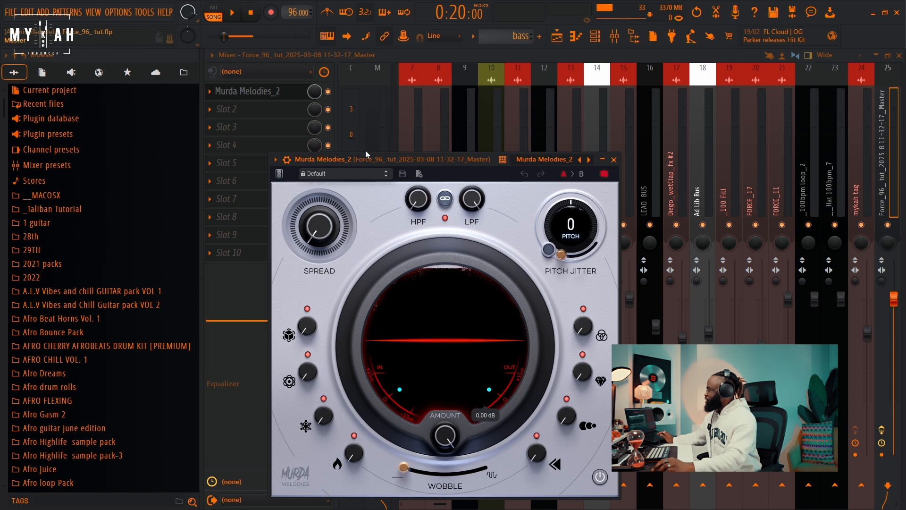
Load the Dark and Low preset in Murda Melodies_2 and play the rendered loop through it.
click(359, 173)
click(332, 210)
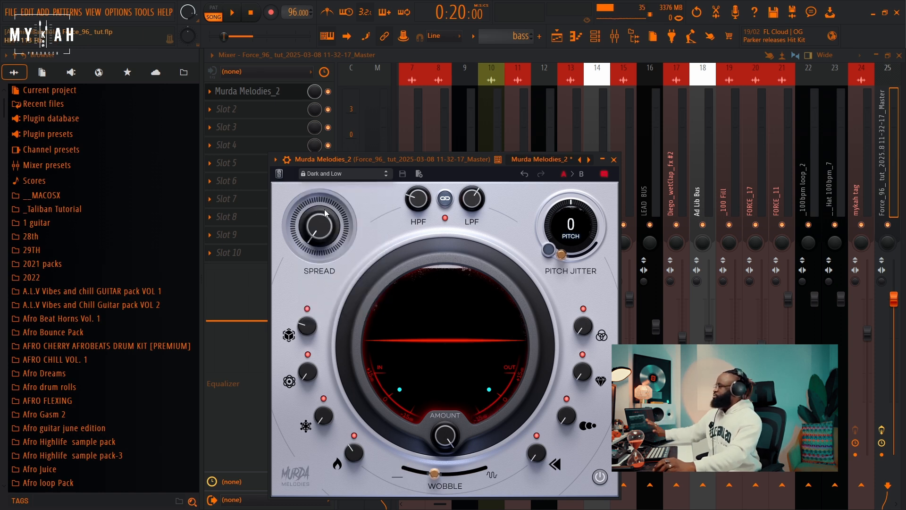
drag(472, 160, 510, 149)
key(space)
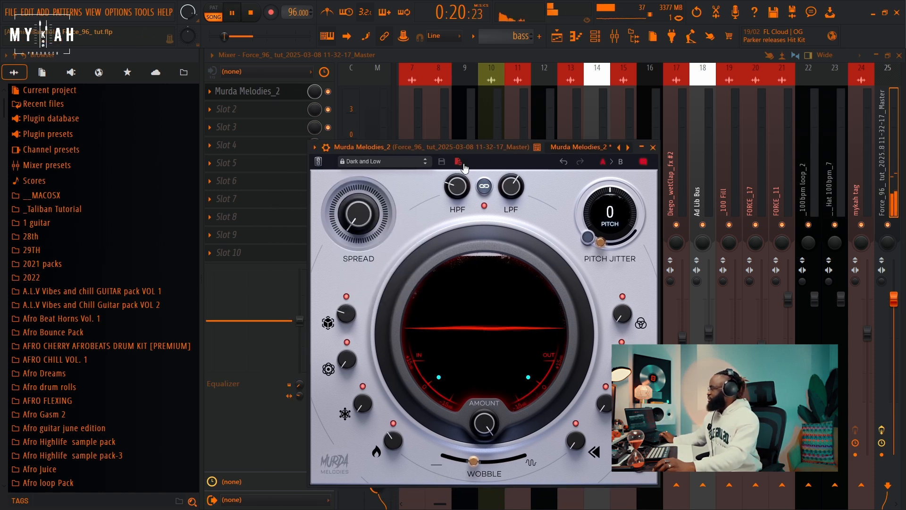
Audition the following Lofi presets, including Graham Bell, Lofi Echo, Old Telephone and Smashed, through to Too Hot.
click(426, 163)
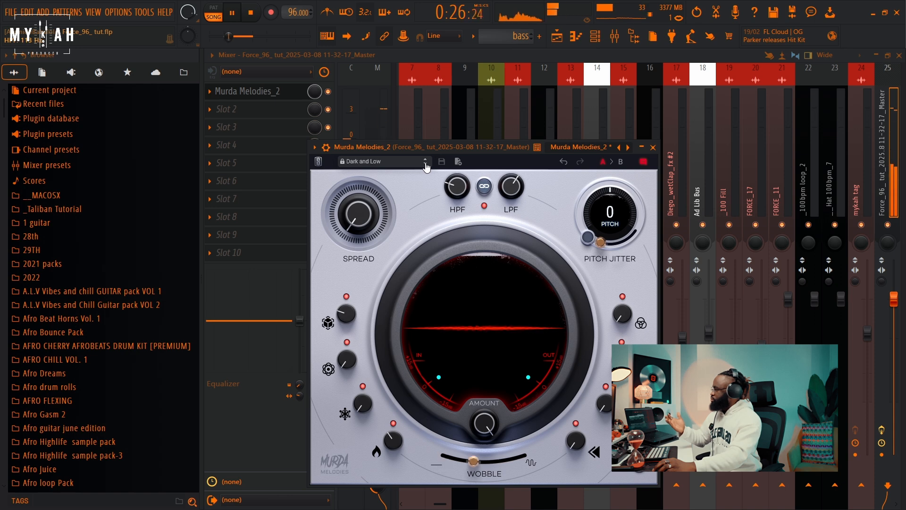
click(425, 164)
click(425, 165)
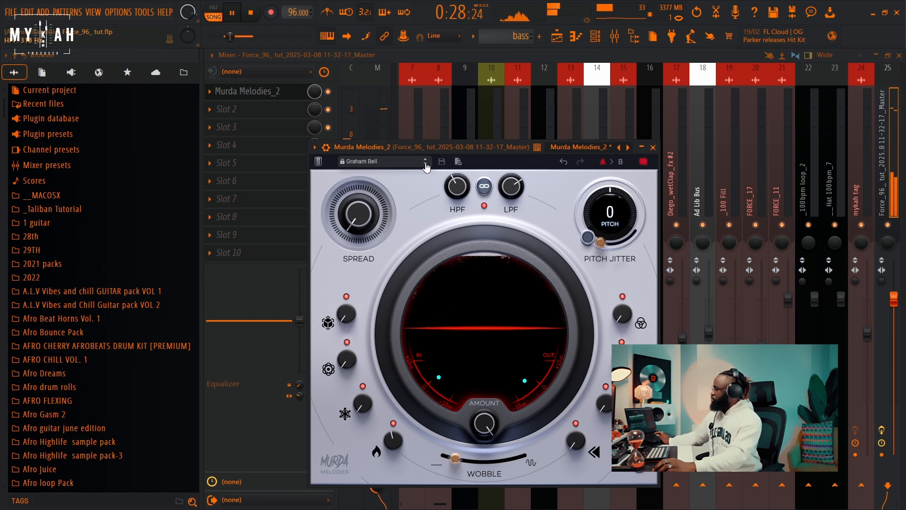
click(426, 164)
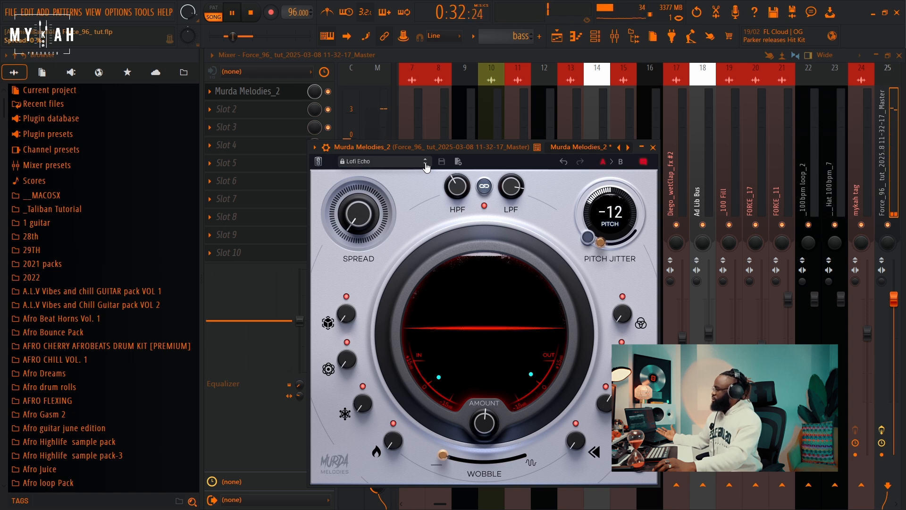
click(425, 164)
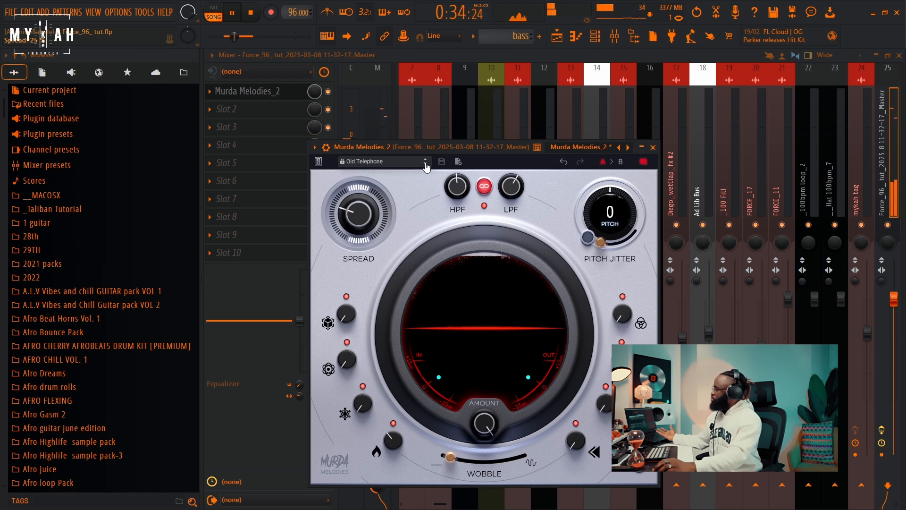
click(426, 165)
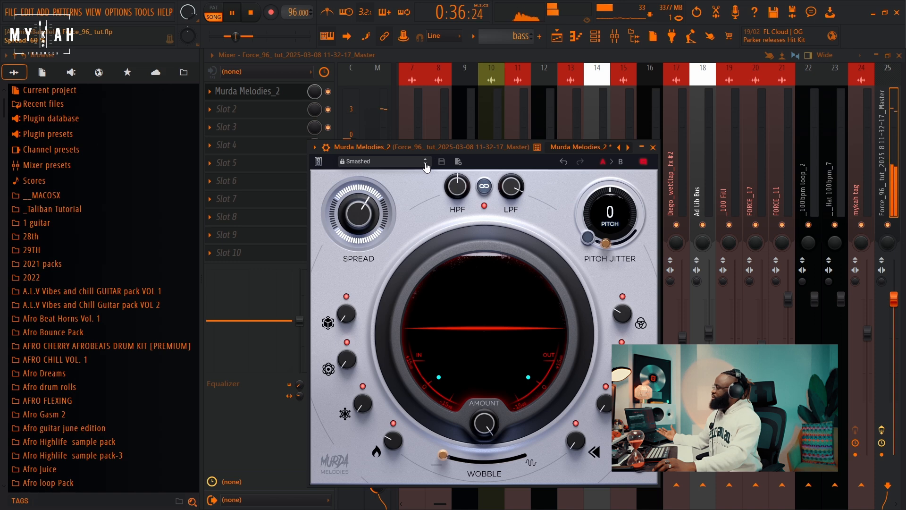
click(426, 164)
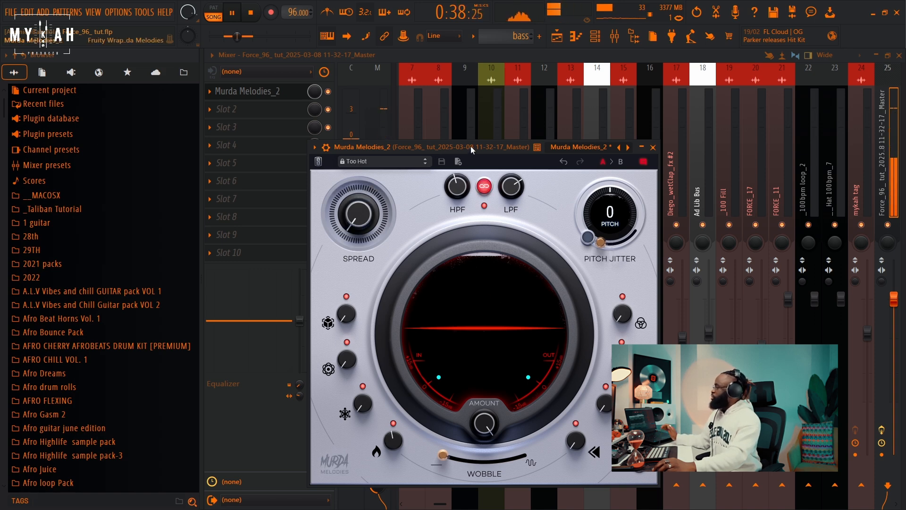
drag(471, 145, 493, 146)
key(space)
Load the Echos preset from the Washed Out category and play the loop through it.
click(413, 161)
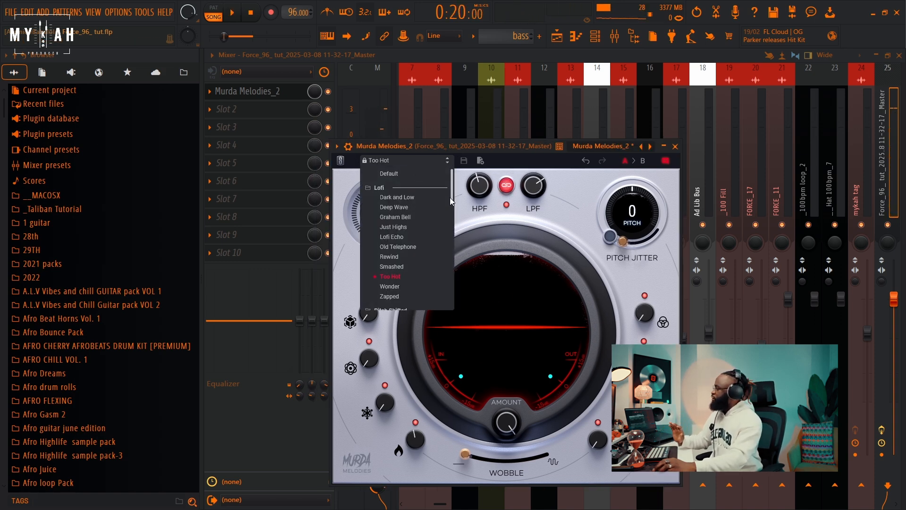
drag(449, 198, 451, 302)
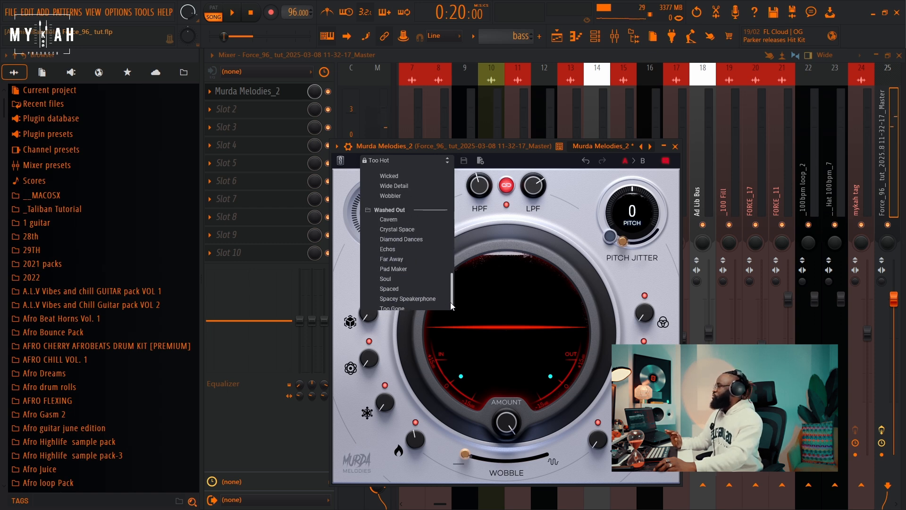
click(388, 268)
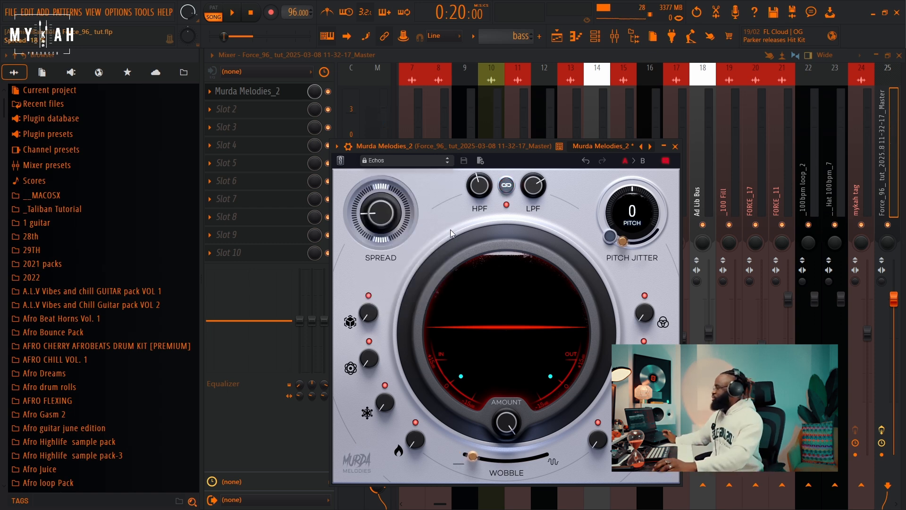
key(space)
drag(503, 145, 529, 147)
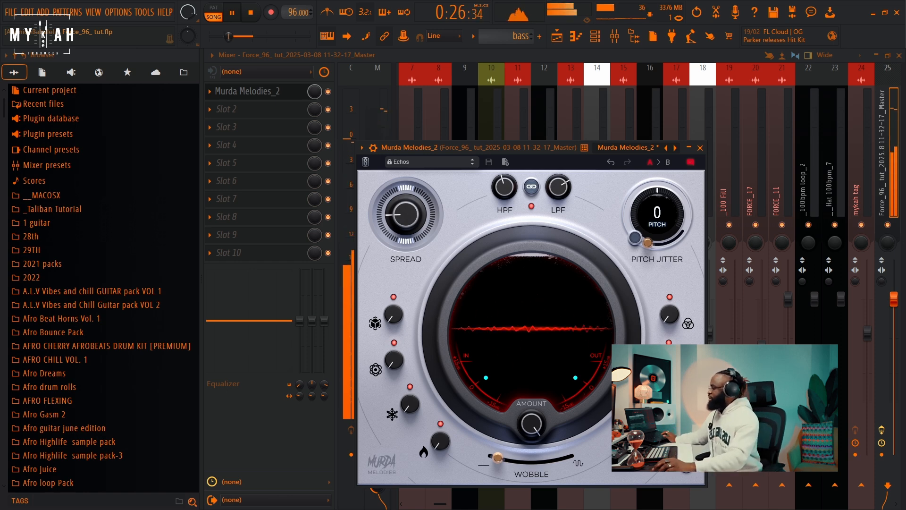
Adjust the Rhythm setting of the Echos preset and play the loop again.
key(space)
drag(523, 149, 568, 125)
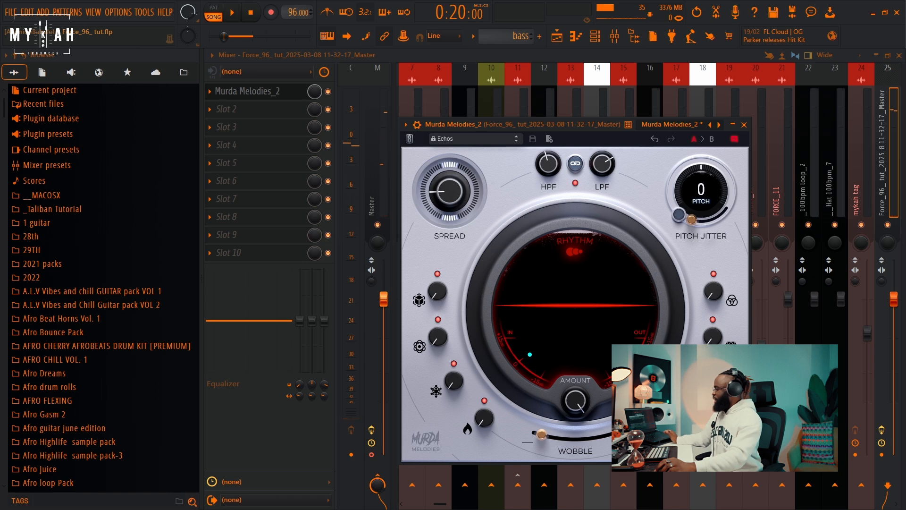
click(663, 350)
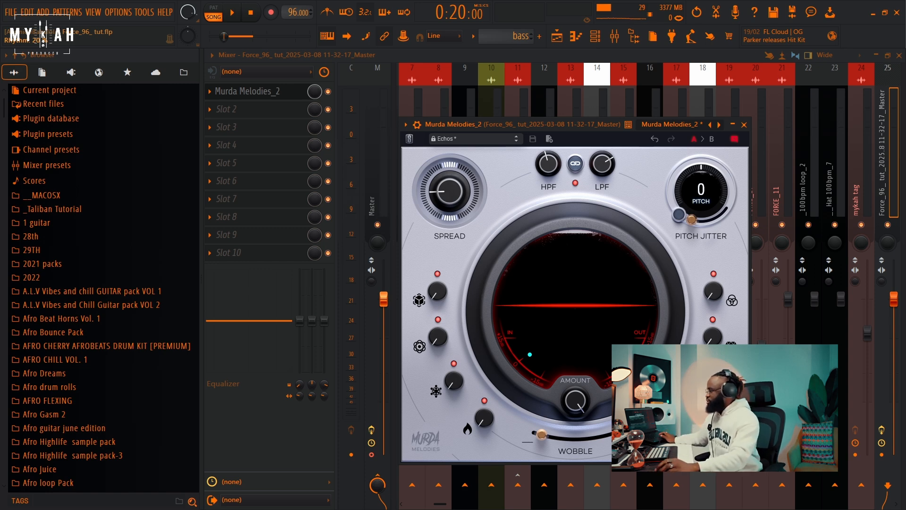
key(space)
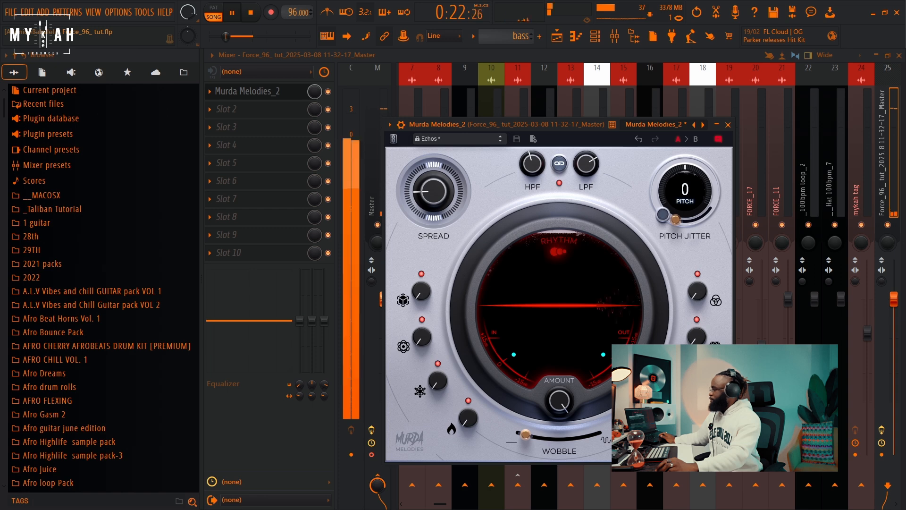
Return to the playlist, stop playback and consolidate Track 14 into a new audio clip.
click(558, 37)
key(space)
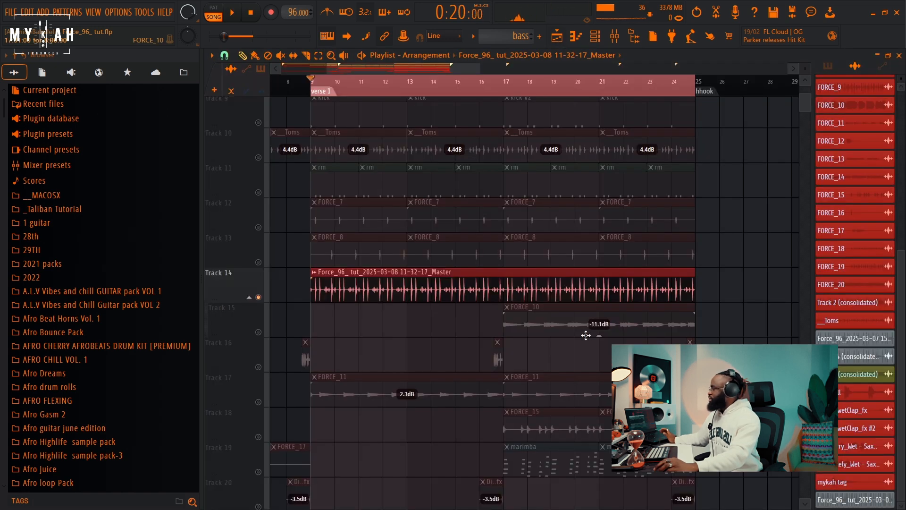
right_click(241, 286)
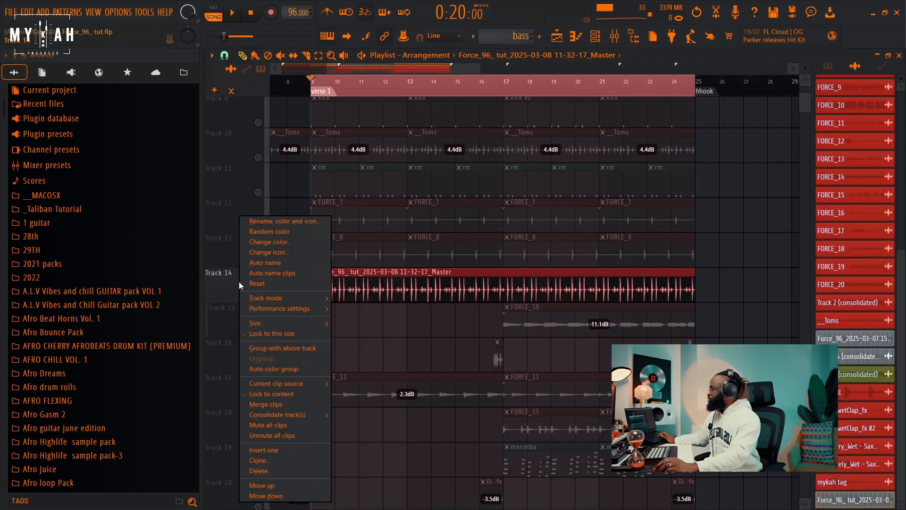
mouse_move(274, 420)
click(363, 424)
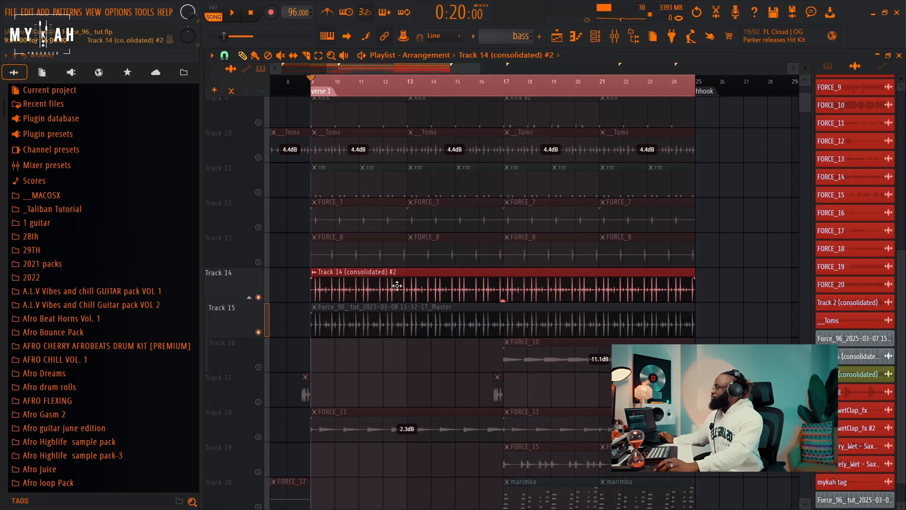
Lower the consolidated Track 14 clip's volume to -7.0 dB and preview it.
double_click(477, 293)
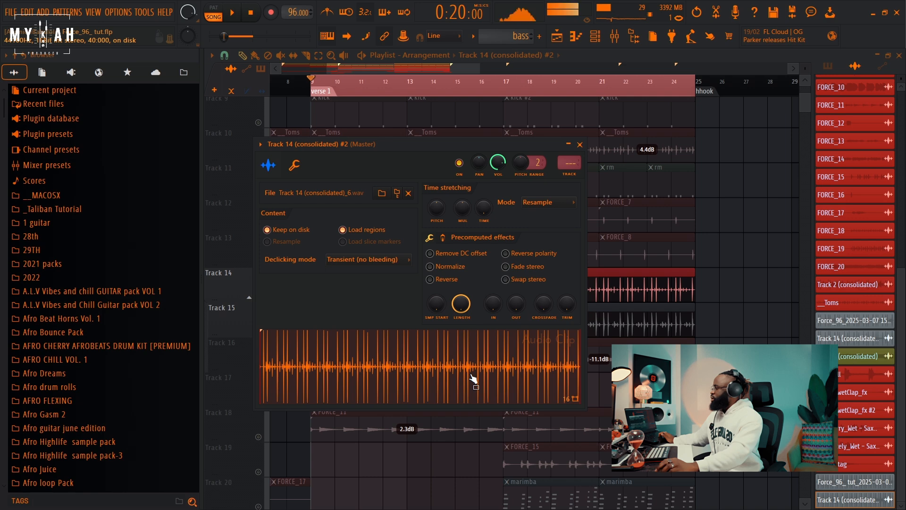
click(732, 308)
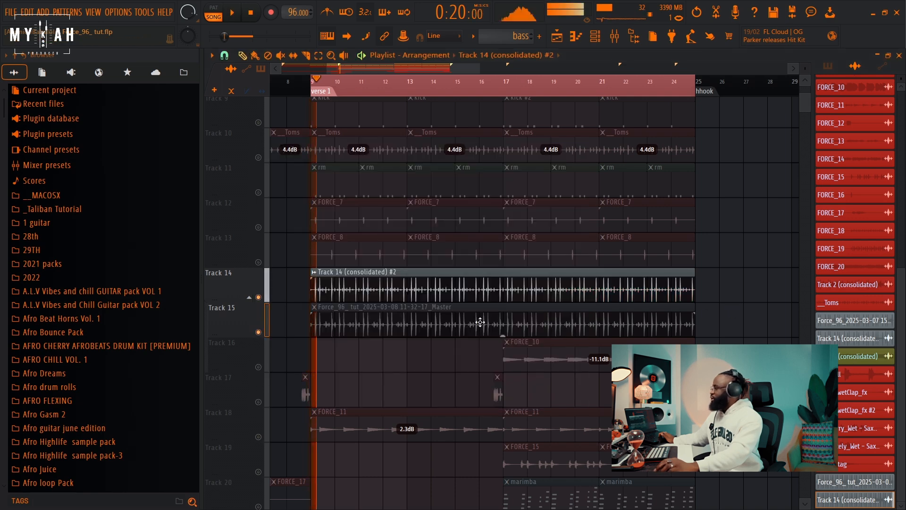
mouse_move(503, 301)
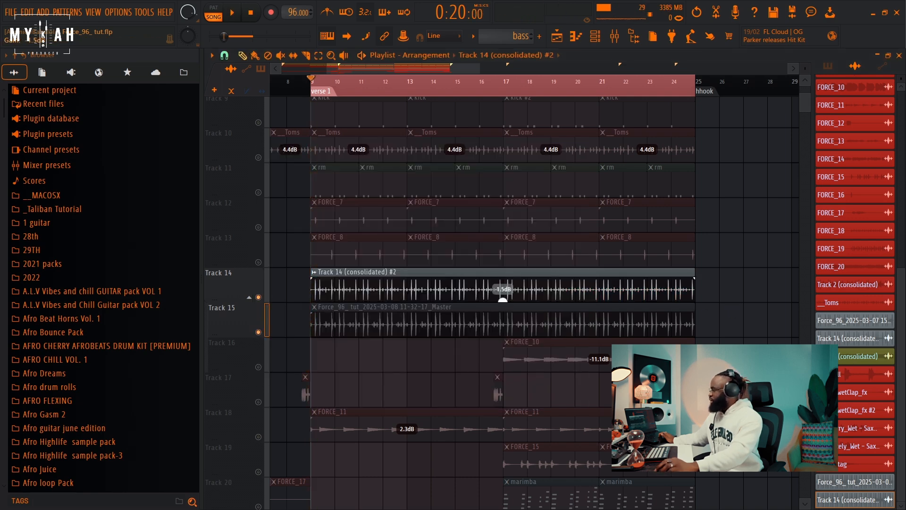
key(space)
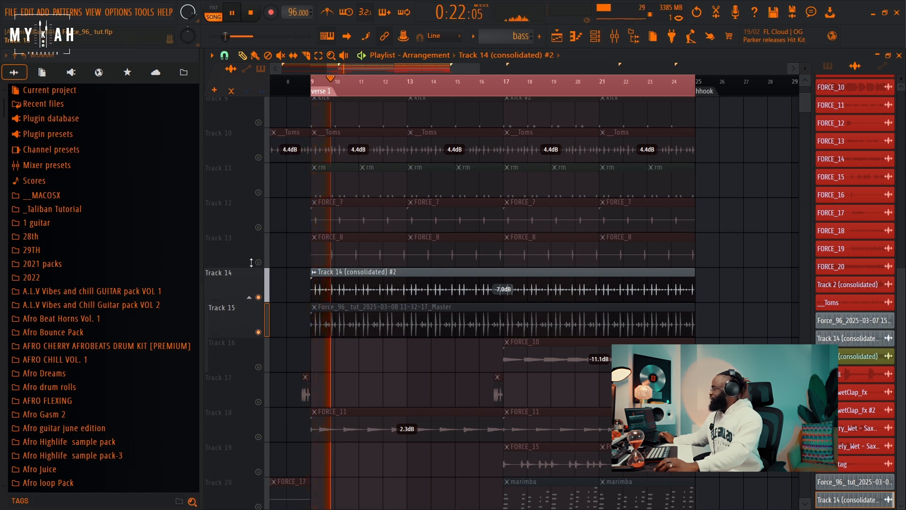
key(space)
Unmute playlist Tracks 13, 12 and 11 so they play together with the consolidated clip.
click(258, 262)
click(259, 227)
click(259, 192)
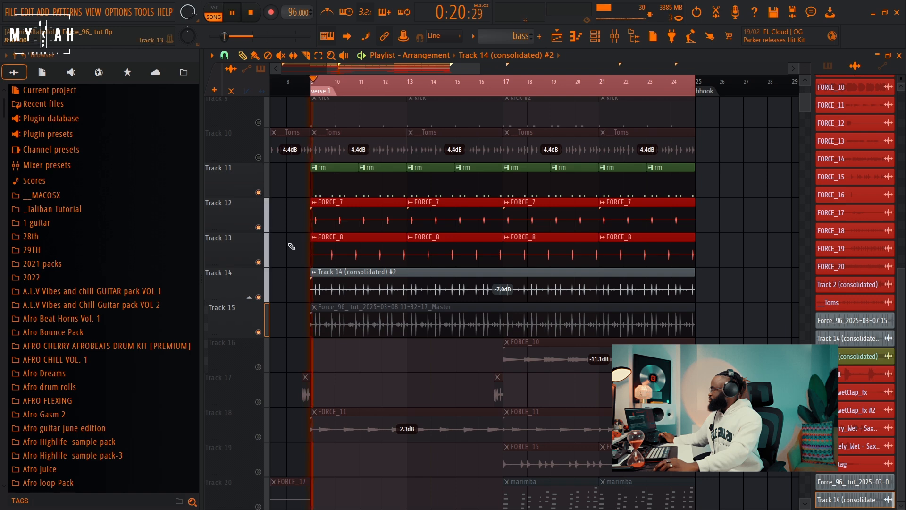
Unmute the Toms on Track 10 and set the consolidated Track 14 clip's volume to -6.4 dB during playback.
scroll(265, 196, up, 2)
key(space)
click(259, 227)
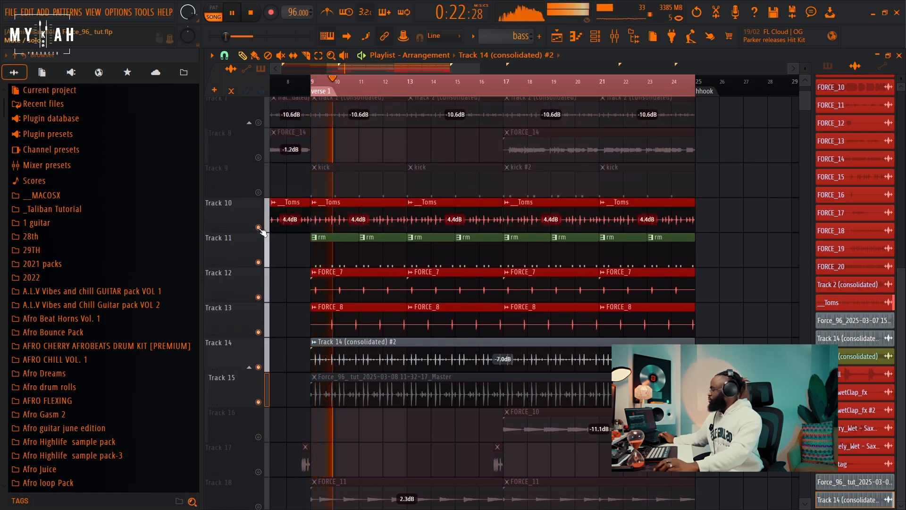
drag(503, 369, 501, 362)
scroll(465, 358, down, 3)
scroll(464, 357, down, 3)
scroll(462, 356, up, 12)
key(space)
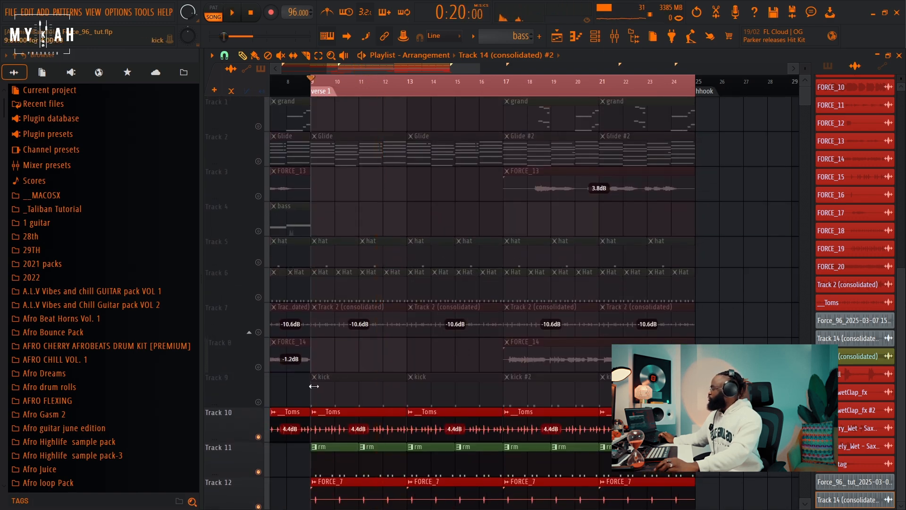
Unmute Tracks 7, 6, 5 and the kick on Track 9, and play the full verse 1 drums.
click(258, 332)
click(258, 296)
click(258, 262)
key(space)
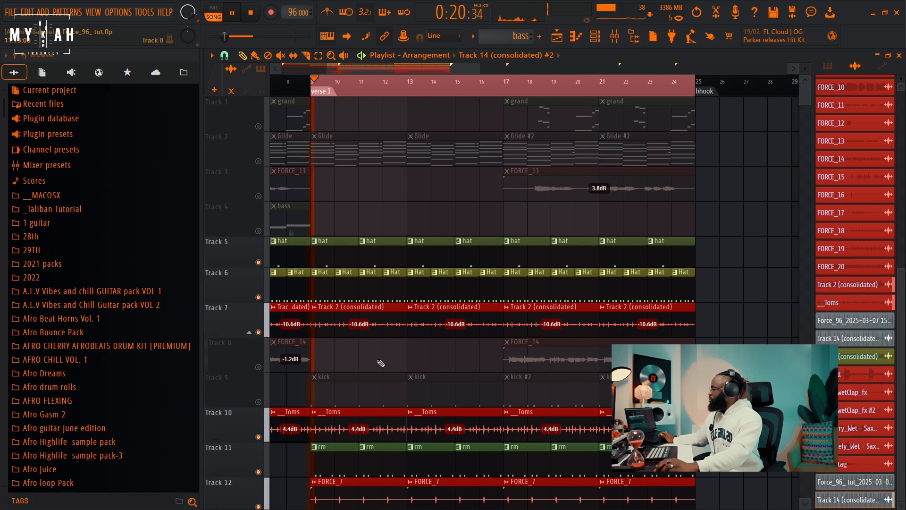
scroll(378, 362, down, 5)
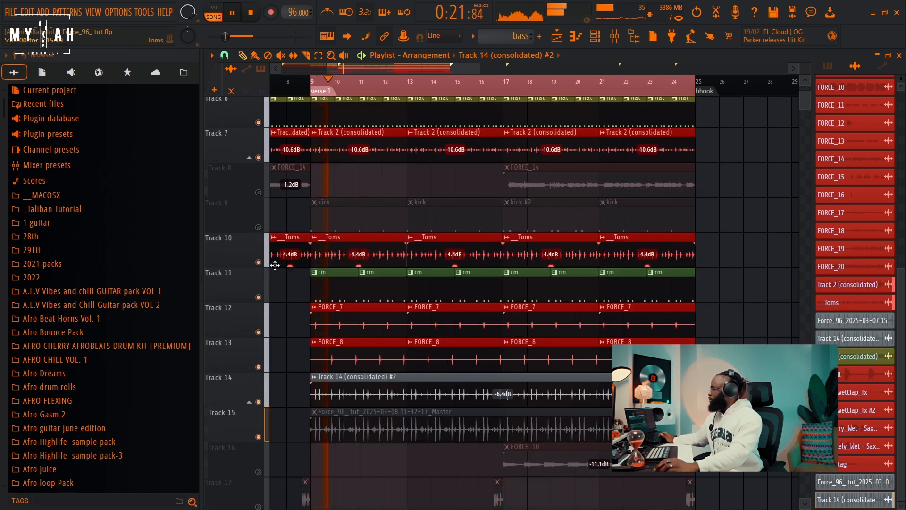
click(258, 227)
key(space)
scroll(401, 250, down, 3)
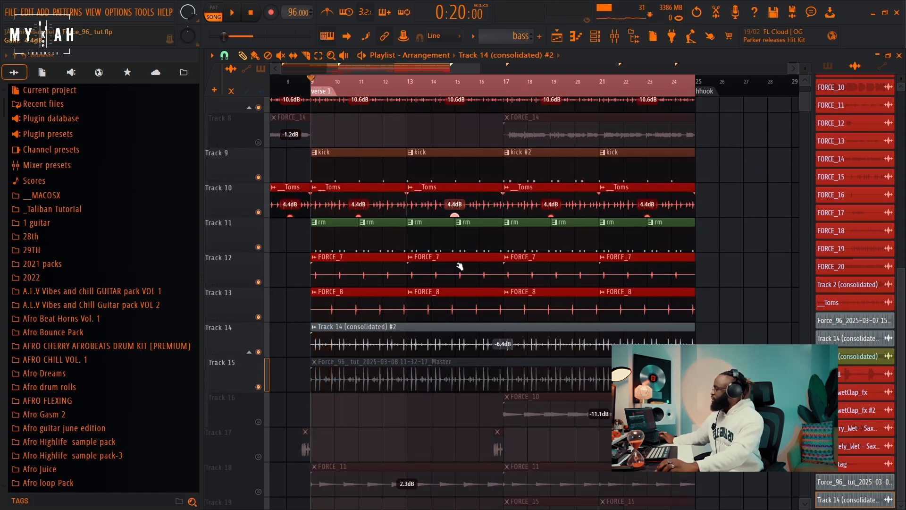
key(space)
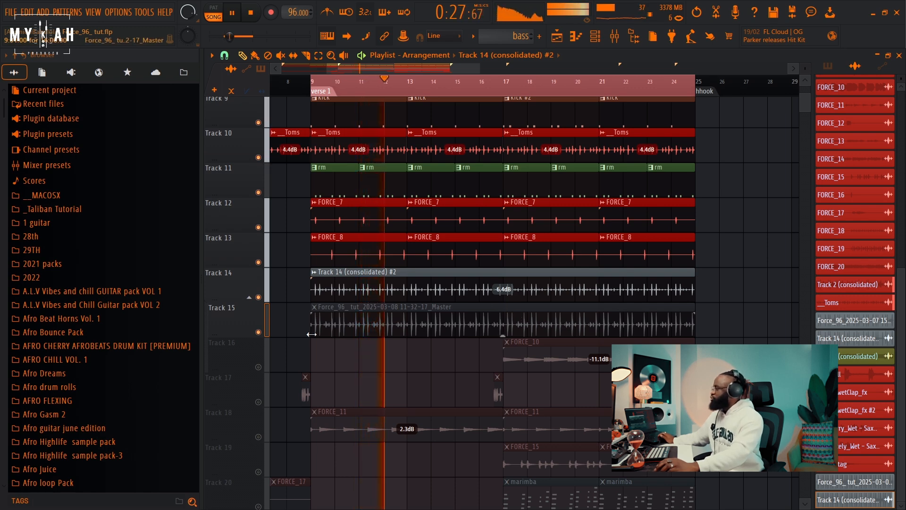
Mute Tracks 14 and 7 and play verse 1 to hear the drums without the processed layer.
key(space)
click(262, 298)
scroll(263, 299, up, 5)
click(258, 227)
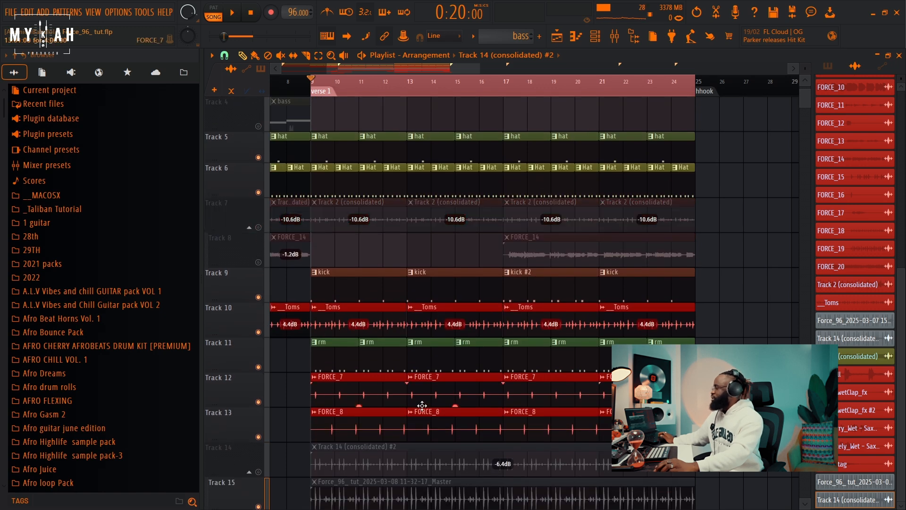
scroll(420, 404, down, 3)
key(space)
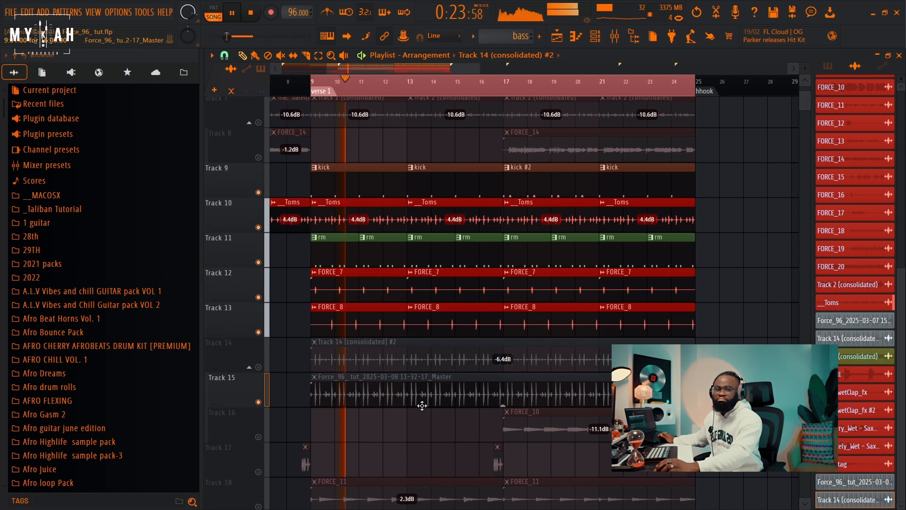
key(space)
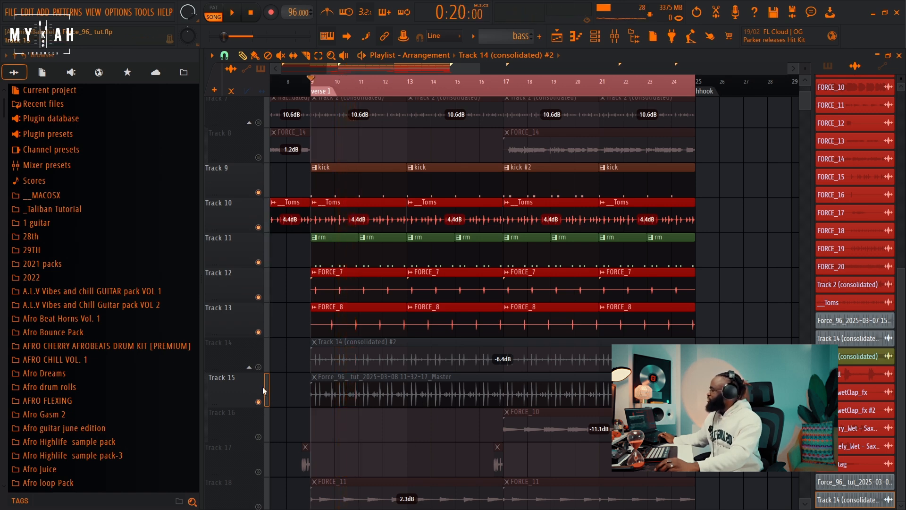
Unmute Track 14 and replay verse 1 to compare the drums with the processed layer included.
click(258, 367)
key(space)
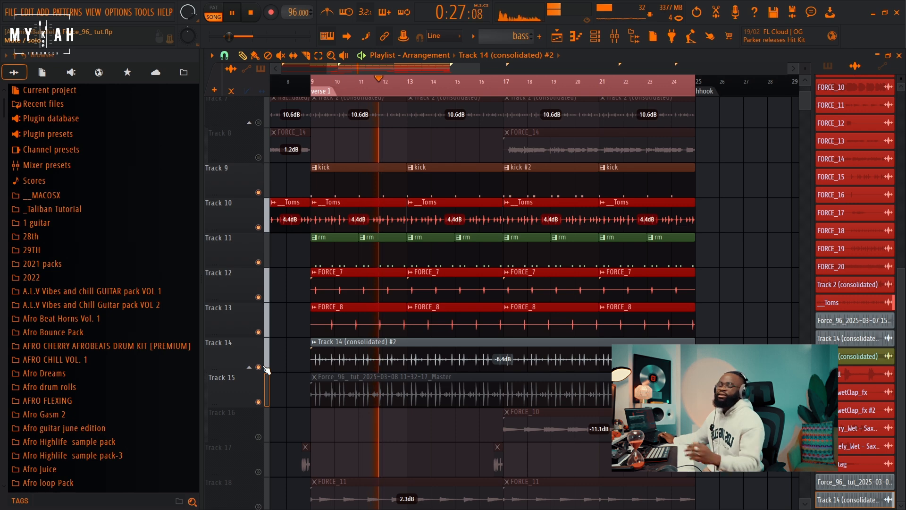
key(space)
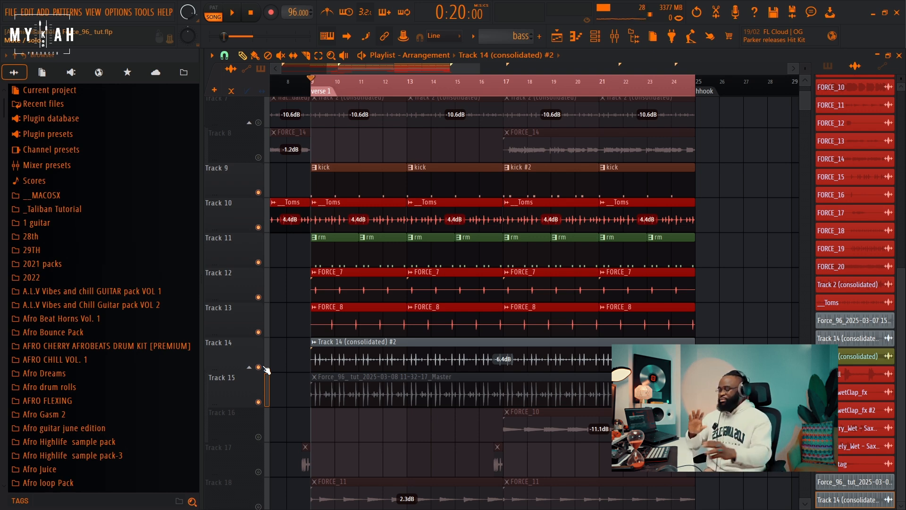
scroll(402, 208, up, 5)
key(space)
key(space)
scroll(398, 212, down, 5)
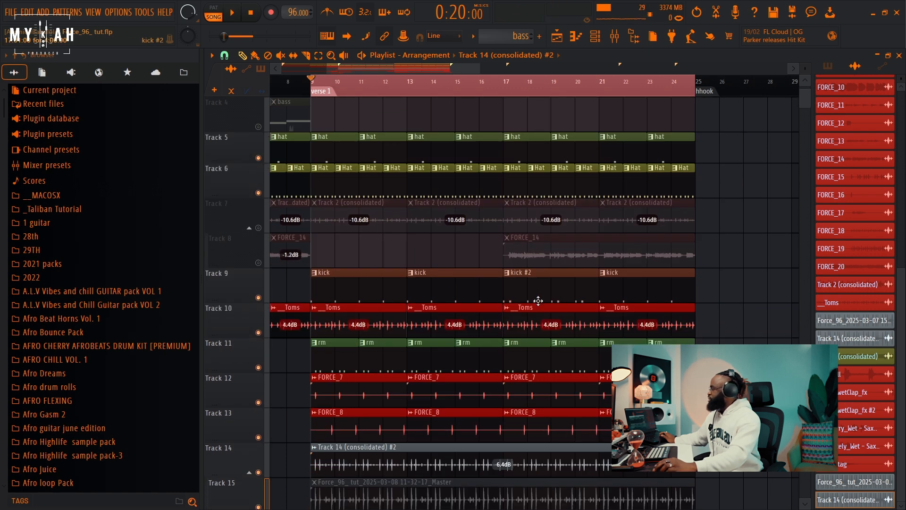
Play verse 1 and unmute Tracks 18, 21, 22 and the Glide part on Track 2.
key(space)
scroll(411, 283, down, 6)
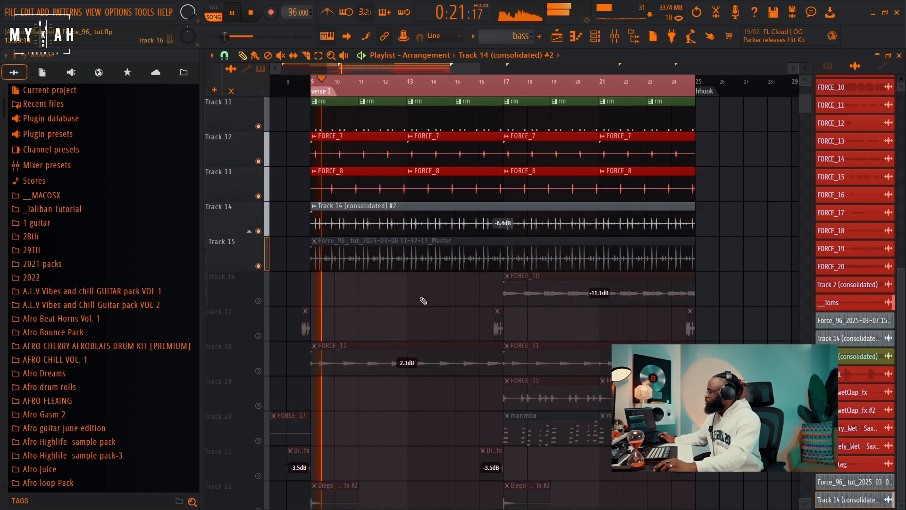
scroll(424, 299, down, 2)
click(264, 224)
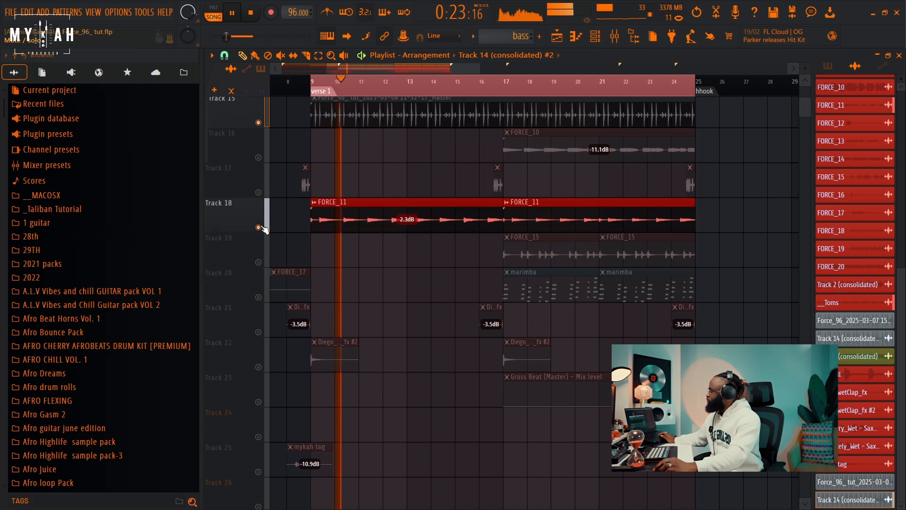
click(262, 326)
click(264, 366)
scroll(336, 347, up, 14)
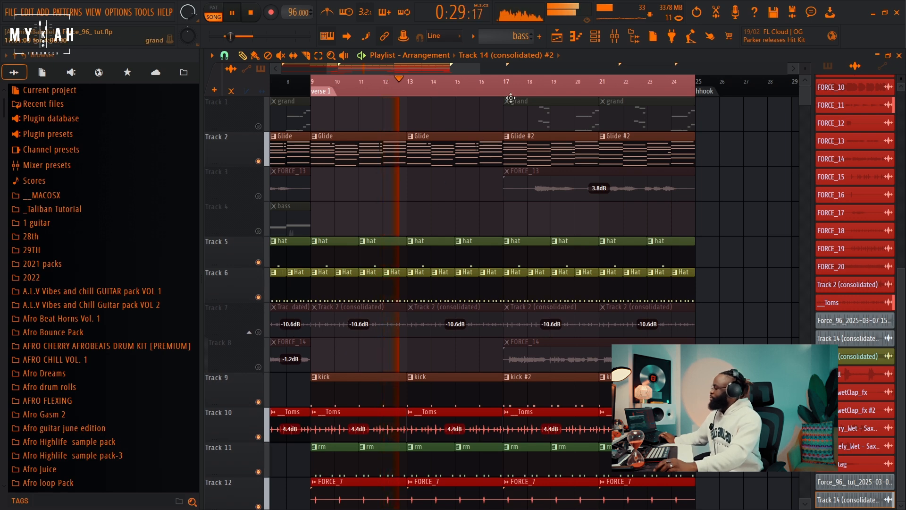
Unmute Track 7 and the grand part on Track 1 during playback, and stop after listening.
scroll(515, 96, down, 2)
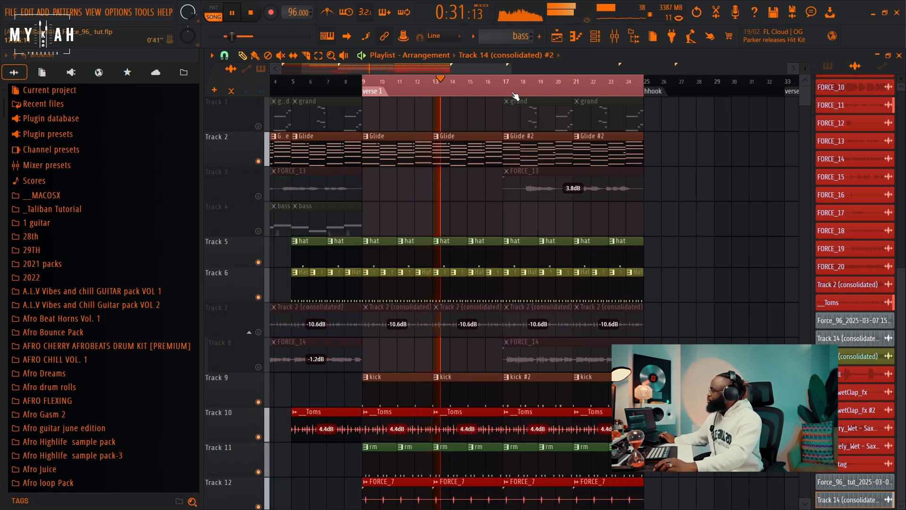
click(258, 332)
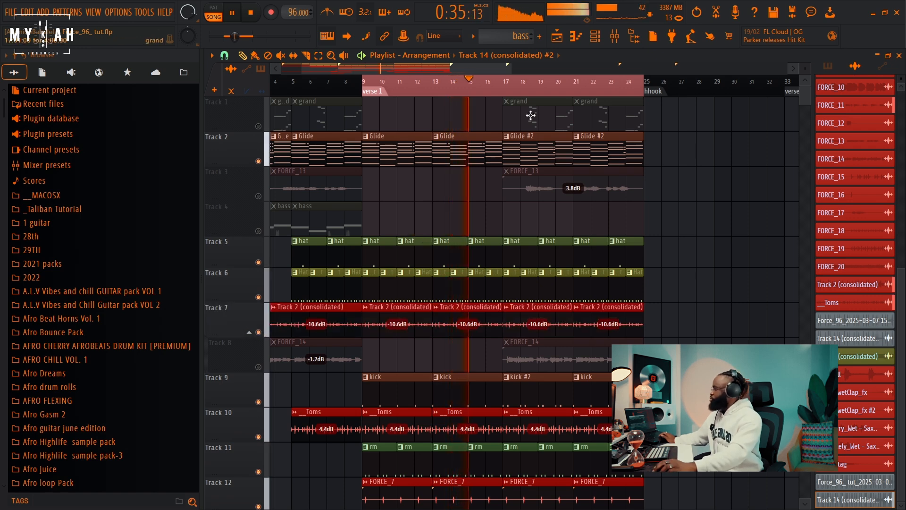
scroll(565, 96, down, 1)
scroll(565, 96, down, 2)
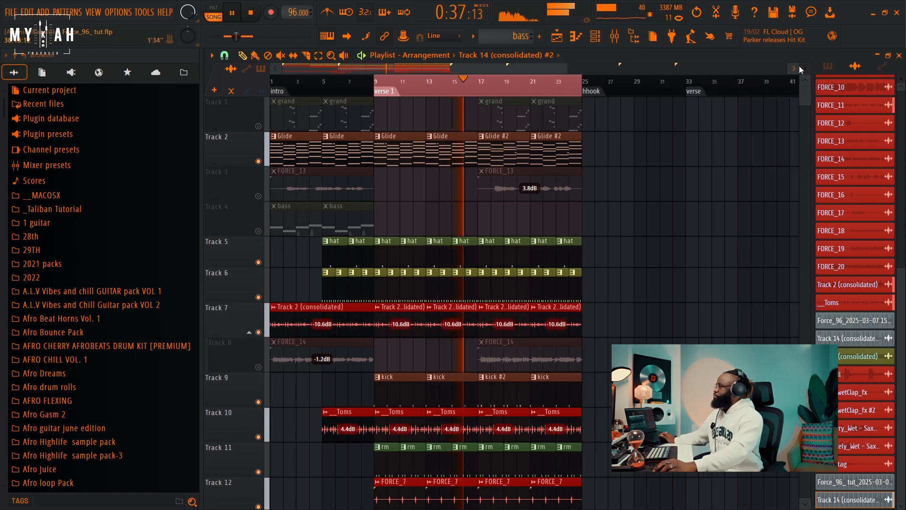
scroll(566, 96, down, 1)
scroll(258, 143, down, 4)
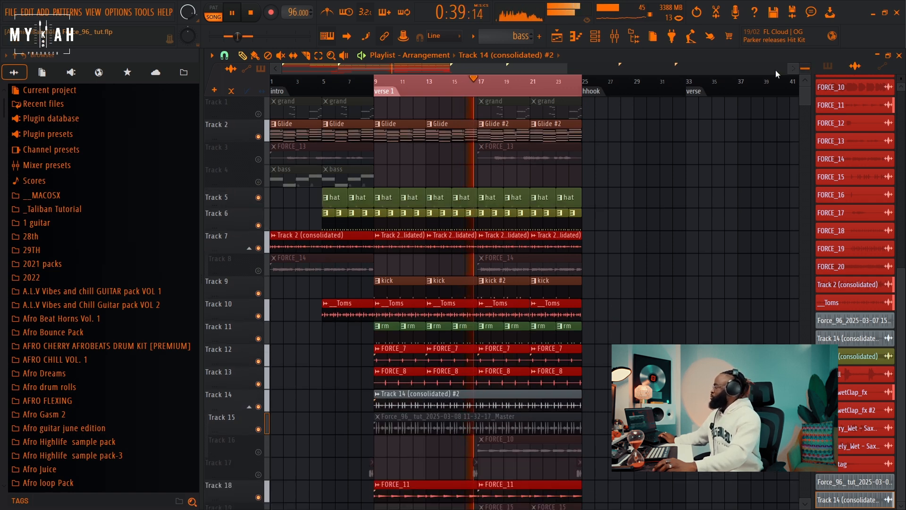
click(259, 113)
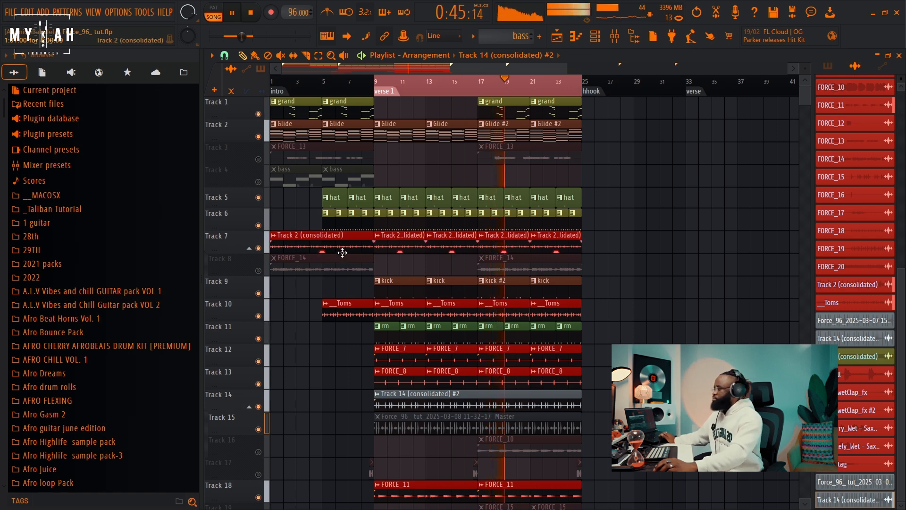
key(space)
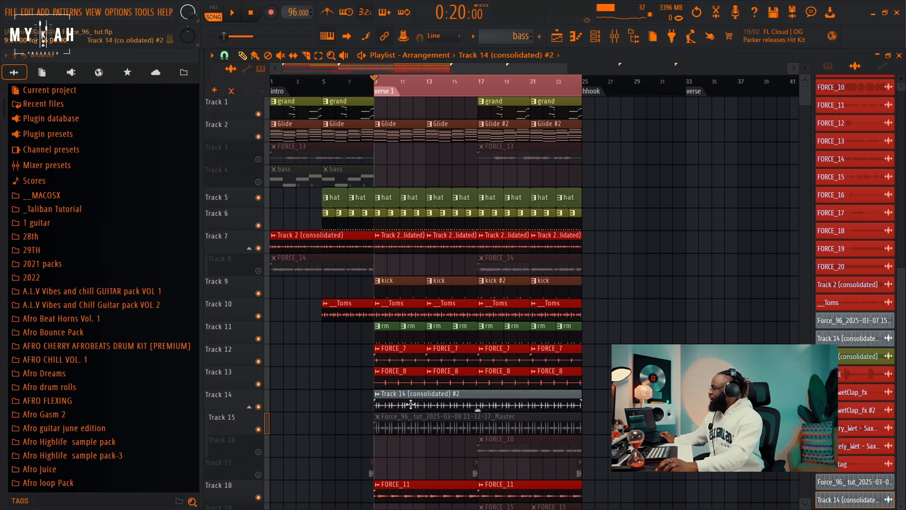
Place a copy of the consolidated Track 14 clip over the intro from bar 1 and play the song from the start.
click(603, 406)
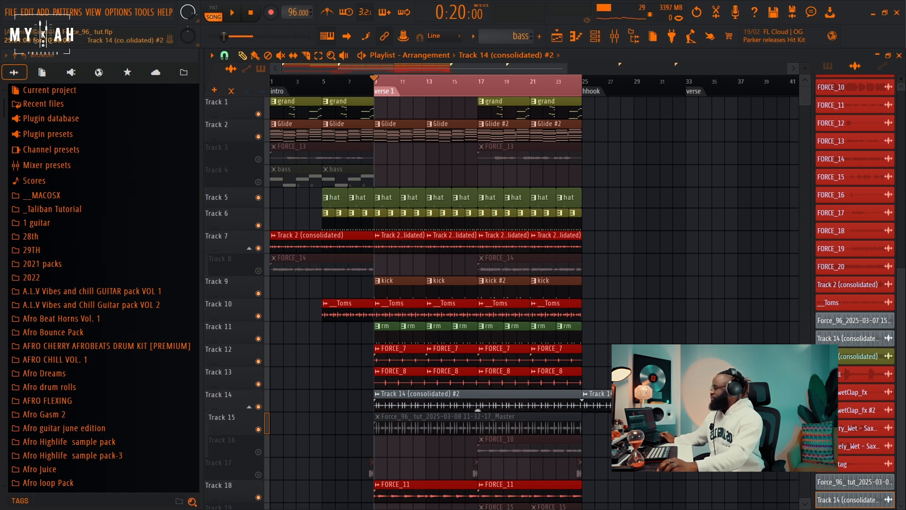
drag(603, 406, 232, 404)
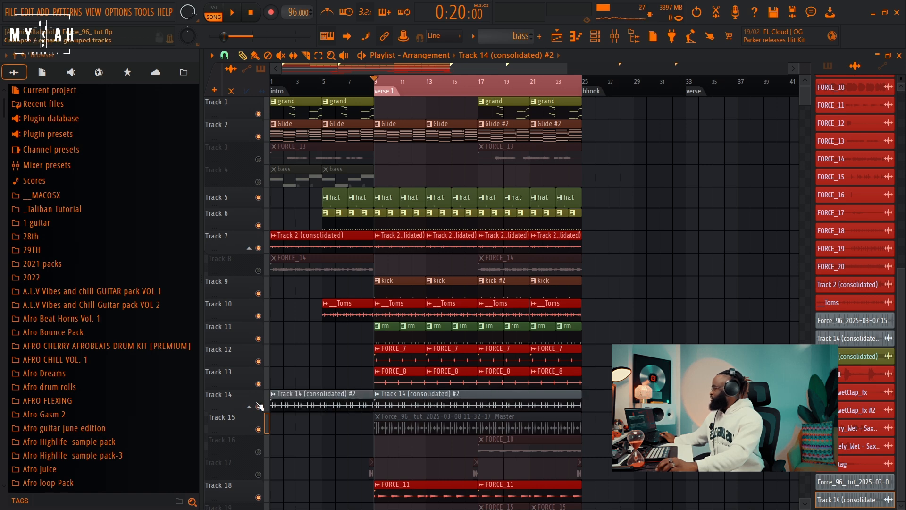
double_click(275, 84)
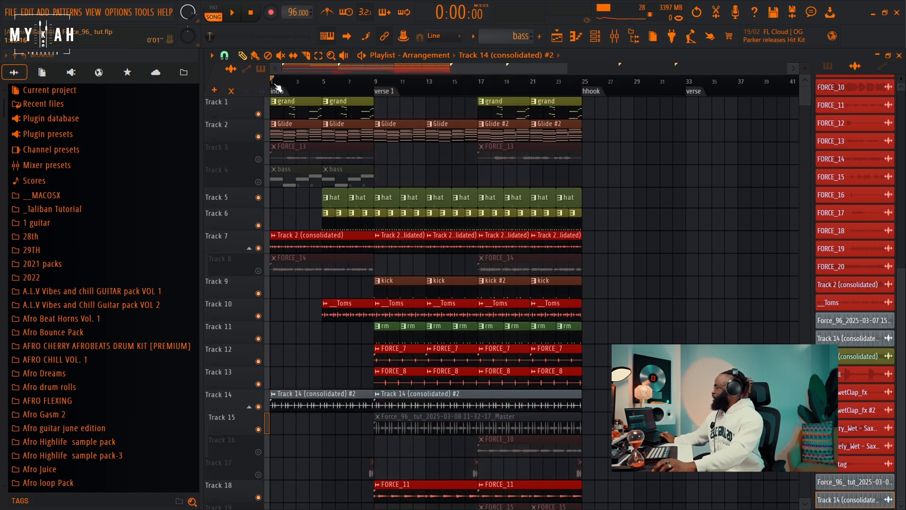
scroll(275, 84, up, 5)
key(space)
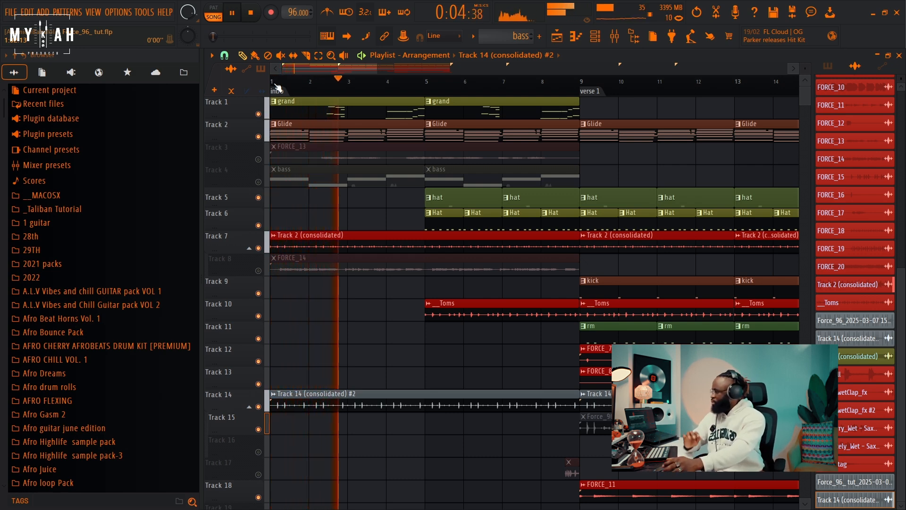
Unmute FORCE_13 on Track 3 and the bass on Track 4, and play from the intro into verse 1.
key(space)
click(258, 160)
key(space)
scroll(392, 344, down, 6)
scroll(354, 391, up, 6)
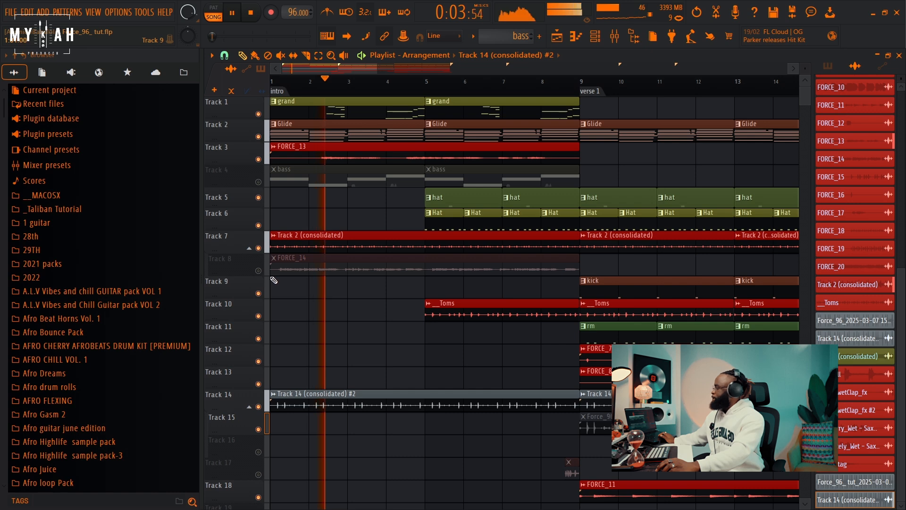
click(259, 182)
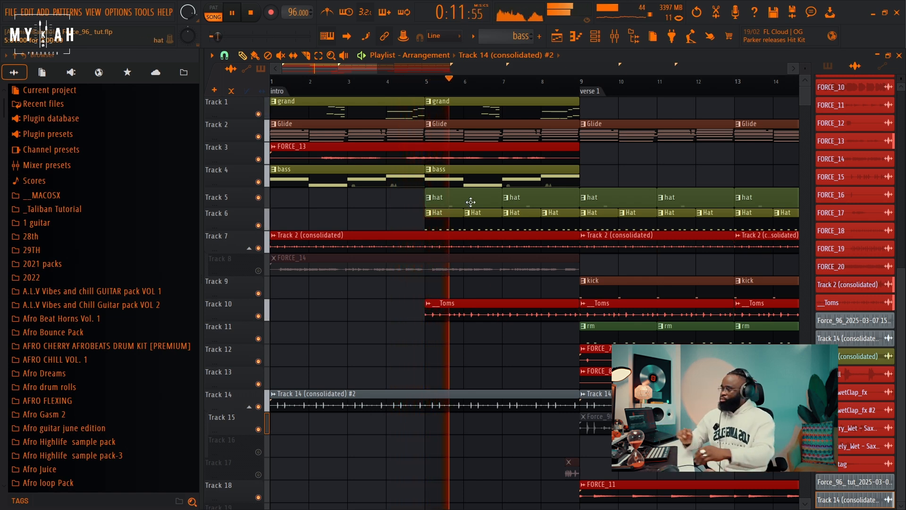
scroll(520, 97, down, 1)
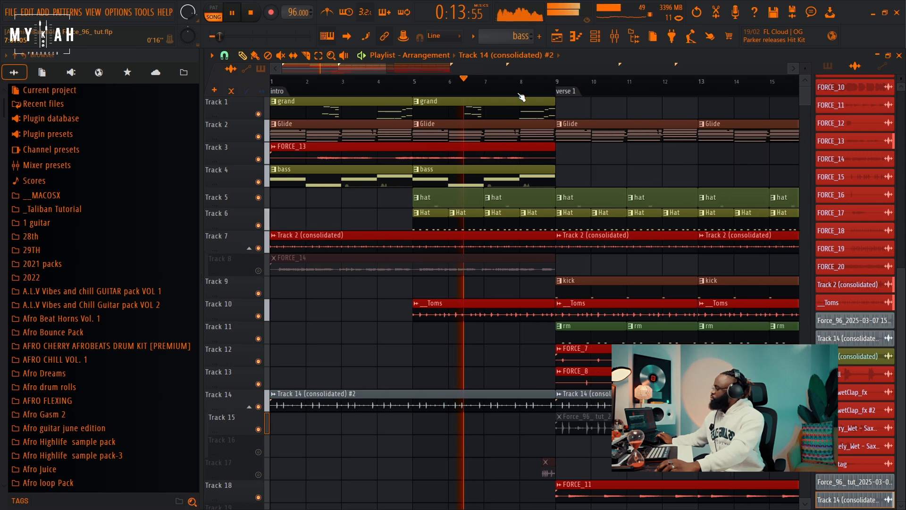
scroll(521, 97, down, 4)
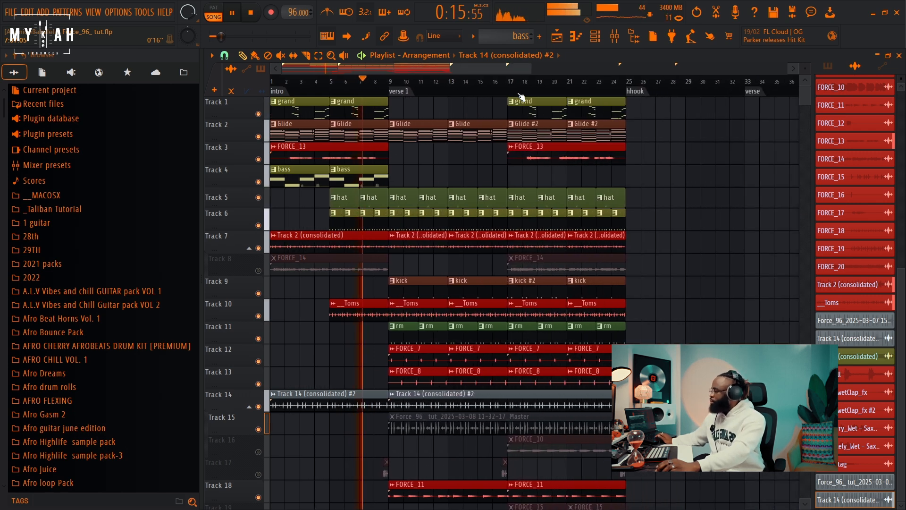
scroll(521, 97, down, 2)
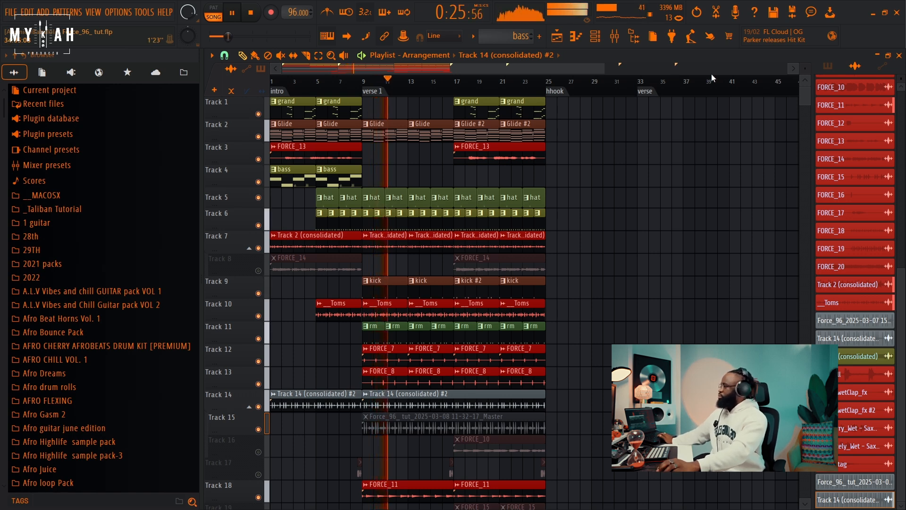
drag(805, 69, 805, 75)
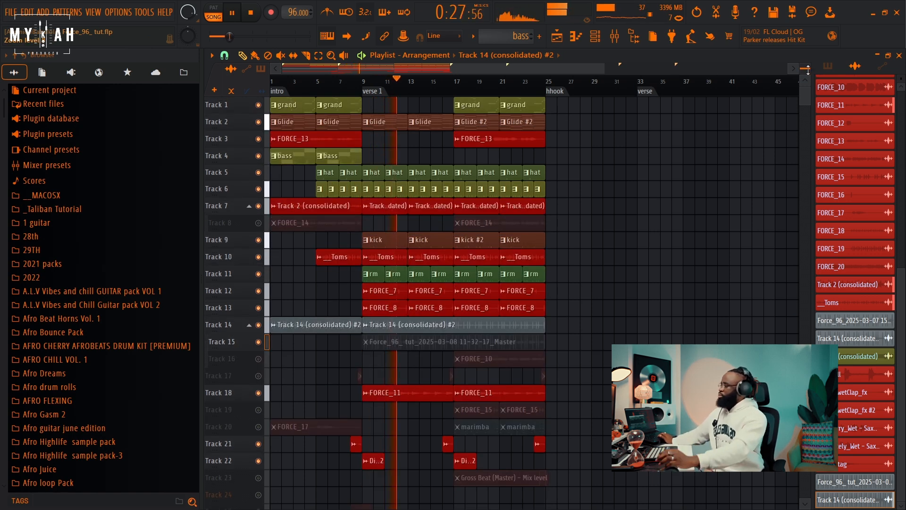
Restart playback from verse 1 and delete Track 15, which held the muted Master render, from the playlist.
key(space)
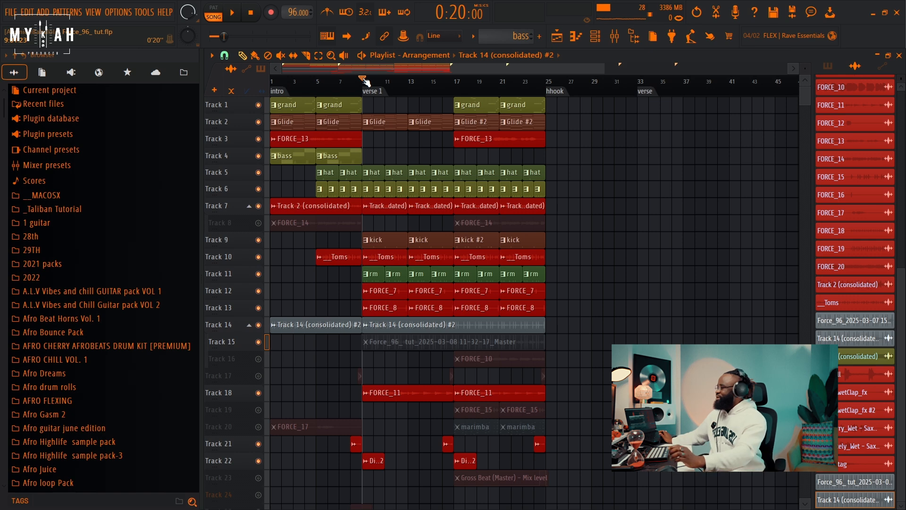
key(space)
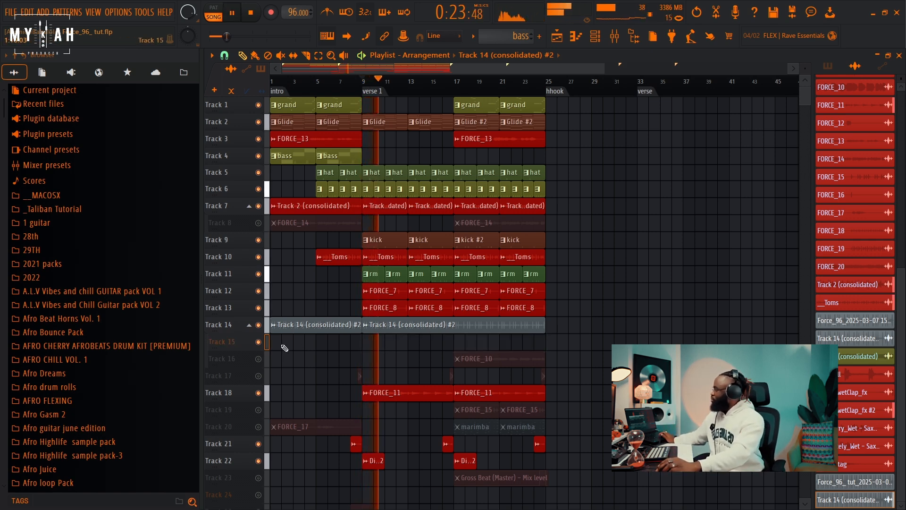
right_click(244, 344)
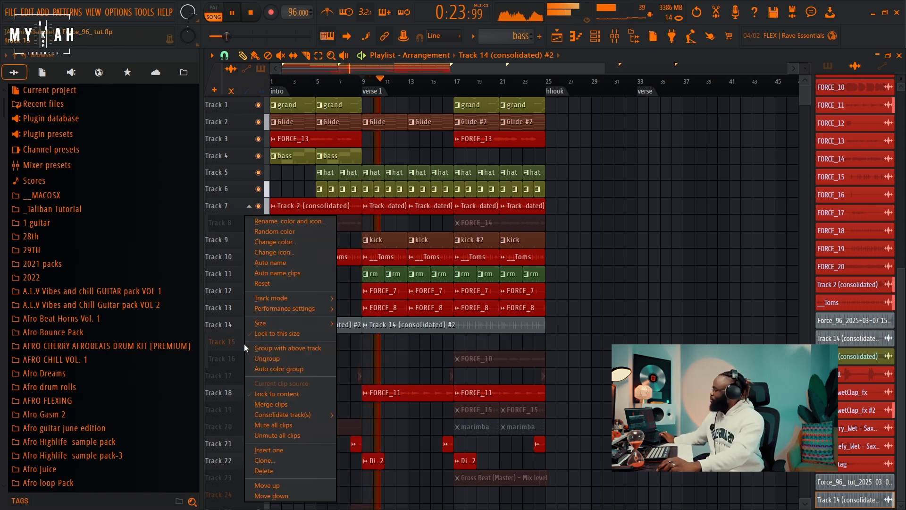
click(263, 470)
click(490, 299)
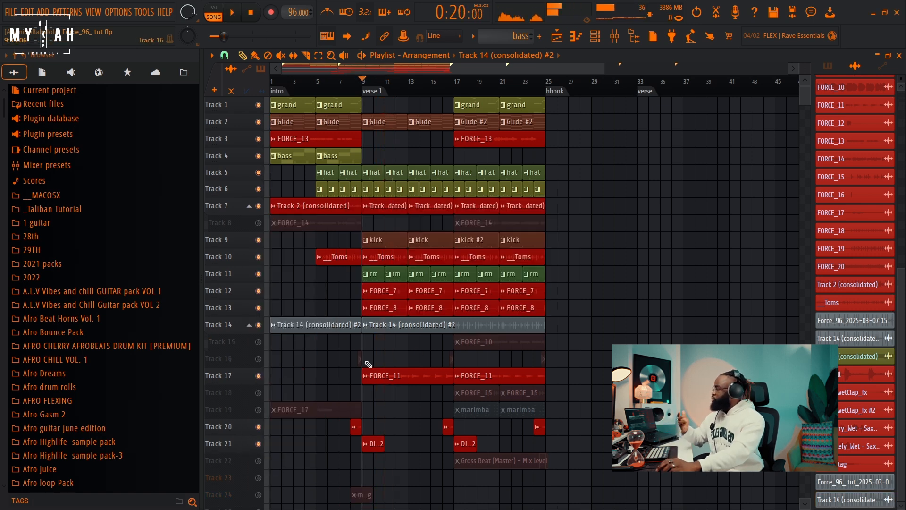
Open the Peculiar Sounds instrument used by the Glide pattern and audition the pattern on its own in pattern mode.
click(391, 127)
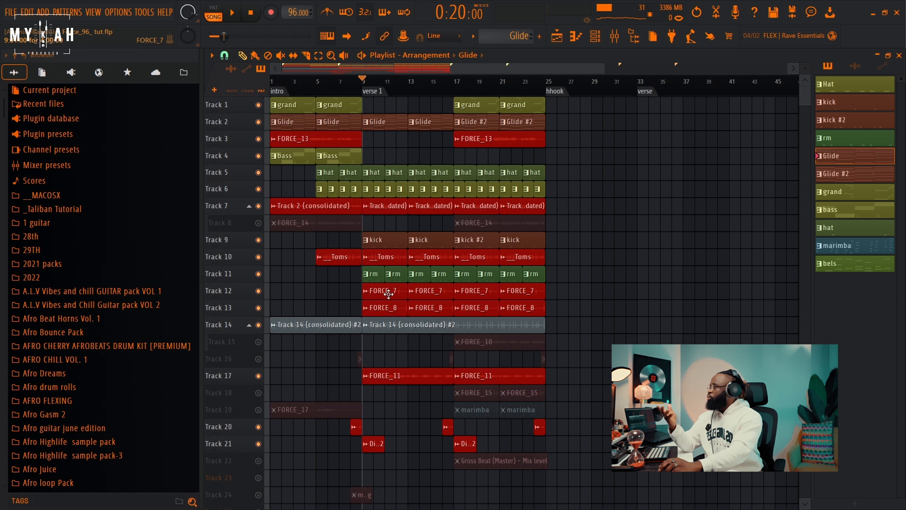
click(596, 36)
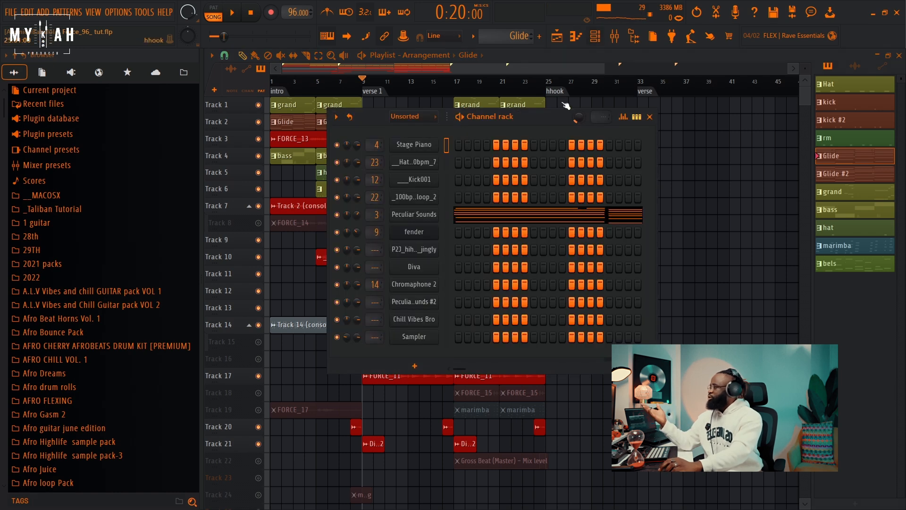
click(426, 217)
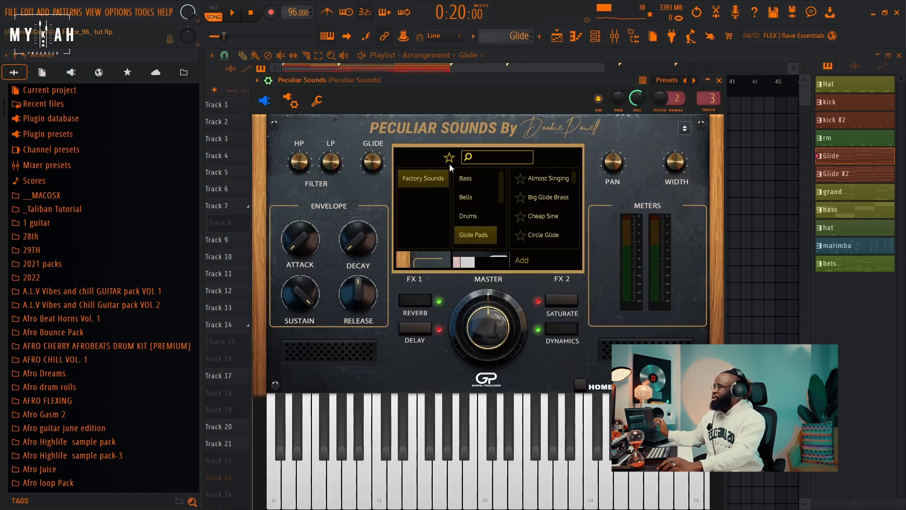
click(217, 11)
key(space)
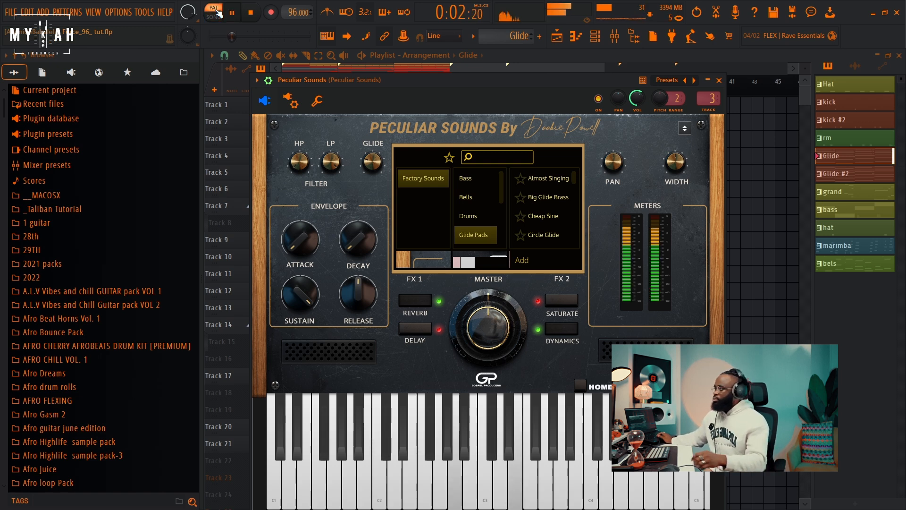
key(space)
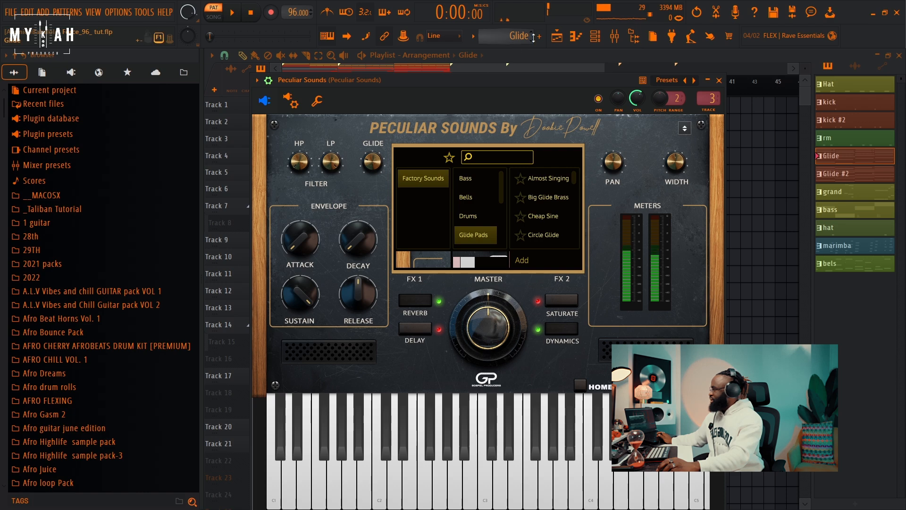
Return to the playlist in song mode and unmute all tracks by soloing and unsoloing Track 3.
click(558, 37)
ctrl+click(258, 139)
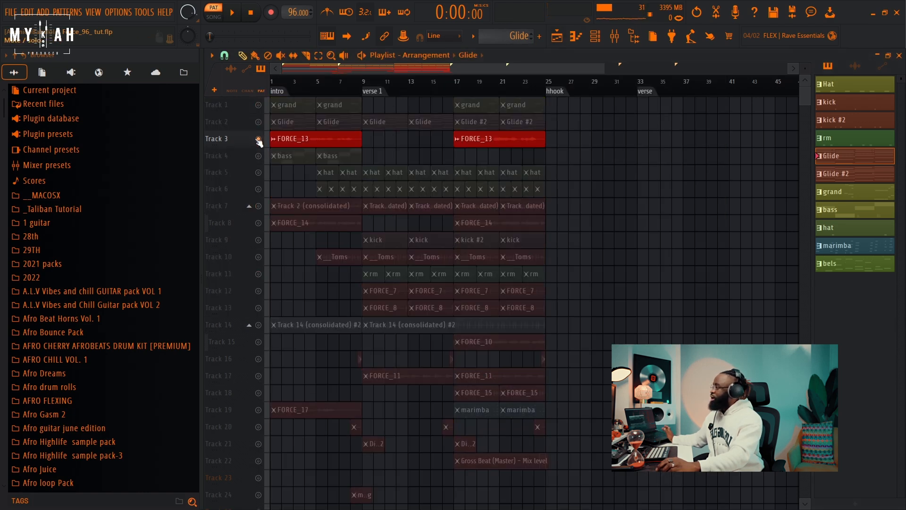
ctrl+click(258, 139)
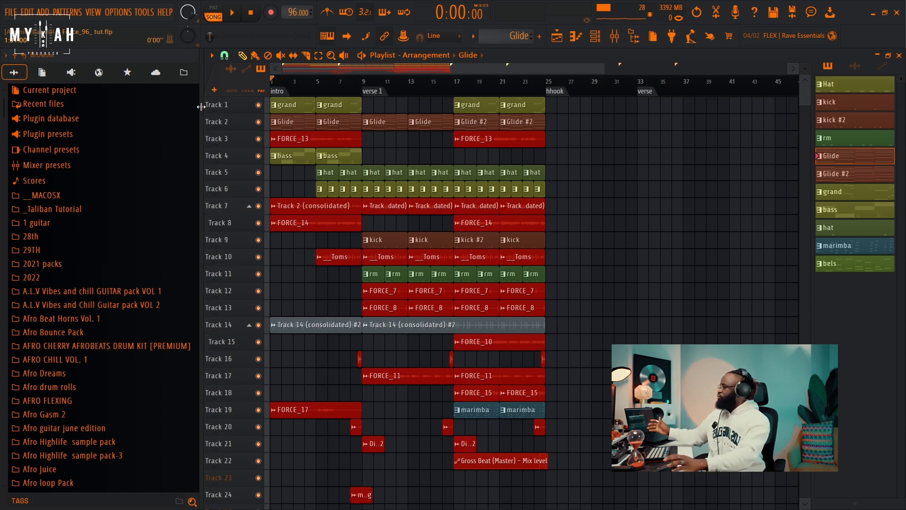
Mute the processed percussion on Tracks 14 and 7 and listen to the song from the intro into verse 1 without it.
click(258, 325)
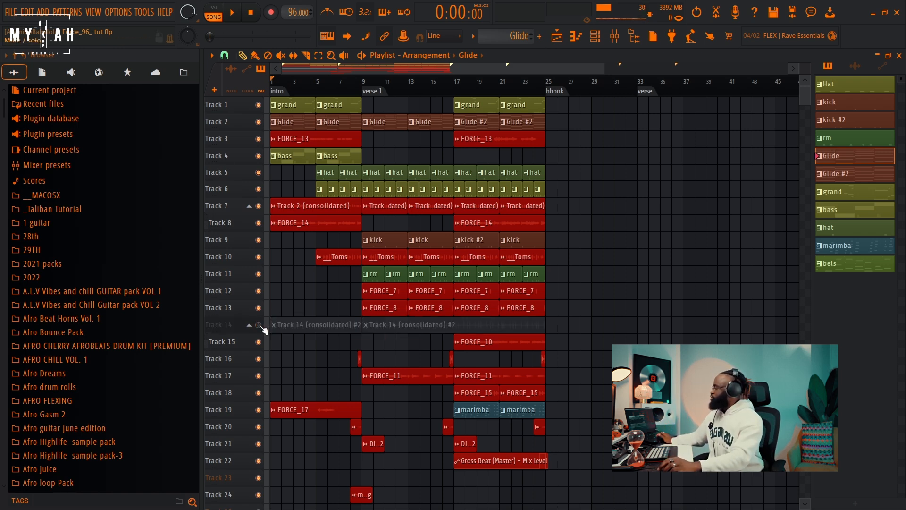
click(259, 207)
key(space)
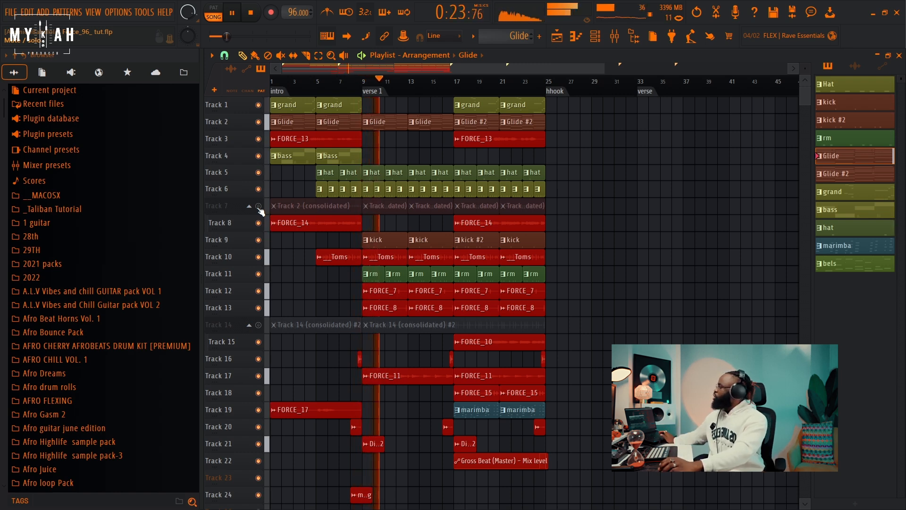
key(space)
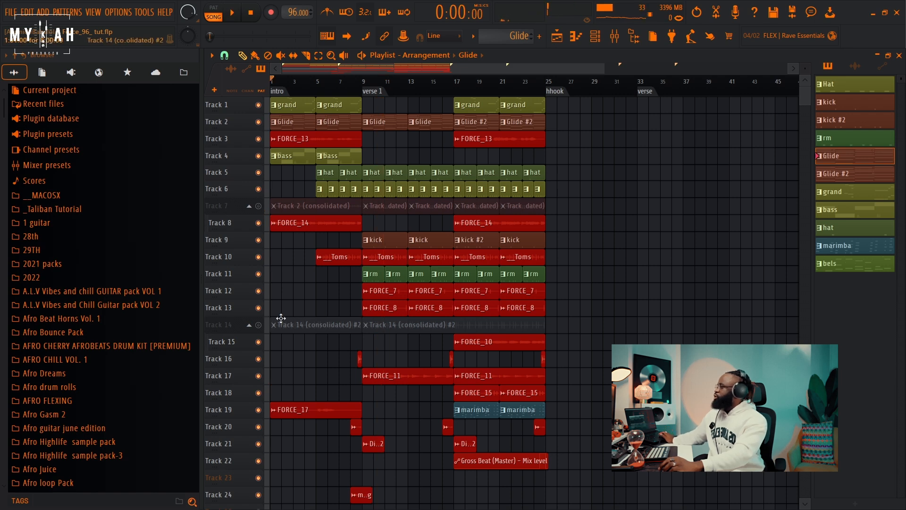
Unmute Tracks 14 and 7 and play the full arrangement from the intro with the processed percussion.
click(259, 324)
click(258, 207)
key(space)
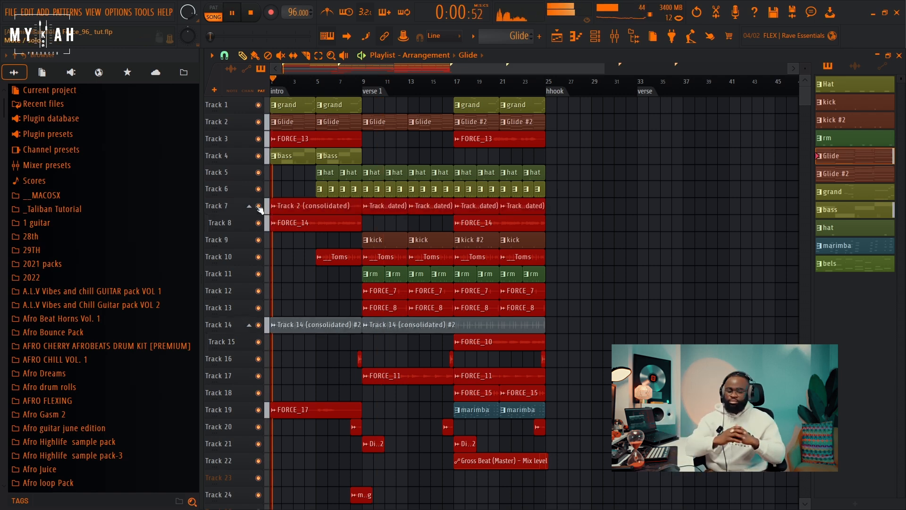